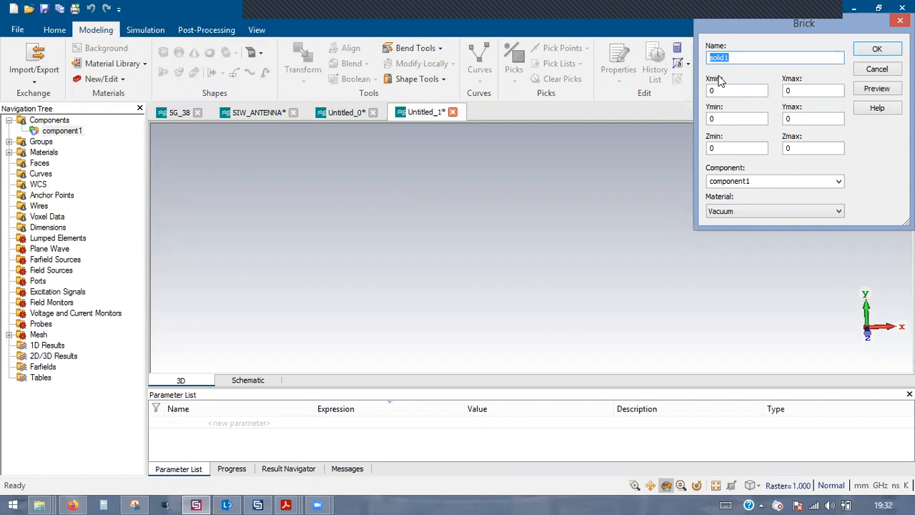
- Name the brick substraTE and set its extents to X -WS/2 to WS/2, Y 0 to LS and Z 0 to -HS
type("substraTE")
key("Tab")
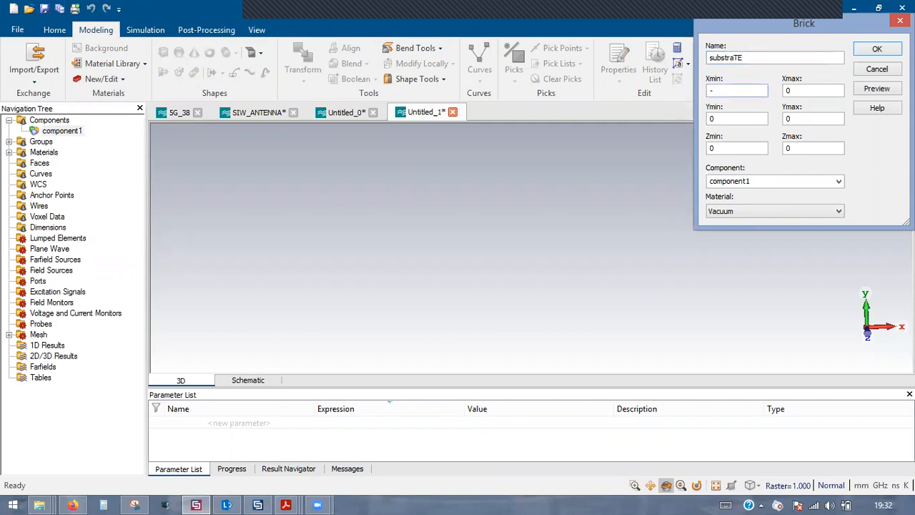
key("Tab")
type("WS/2")
key("Tab")
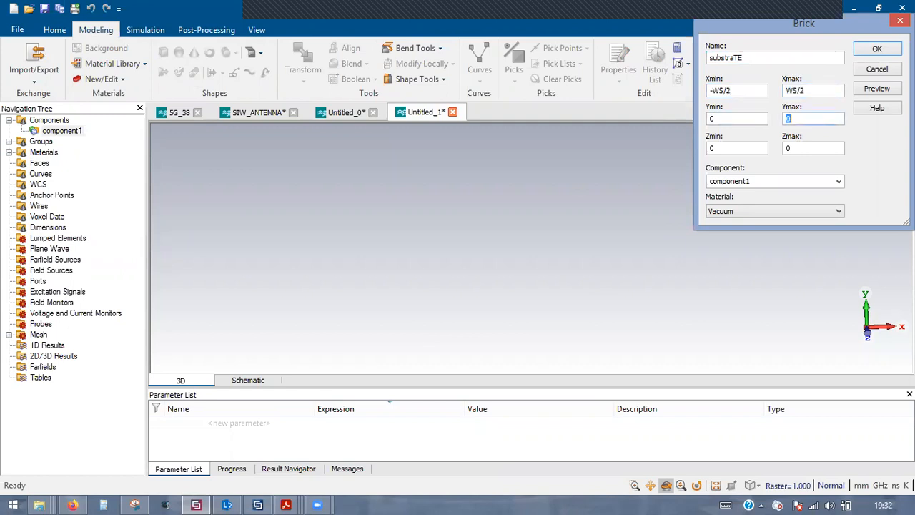
key("Tab")
key("Tab")
left_click(757, 212)
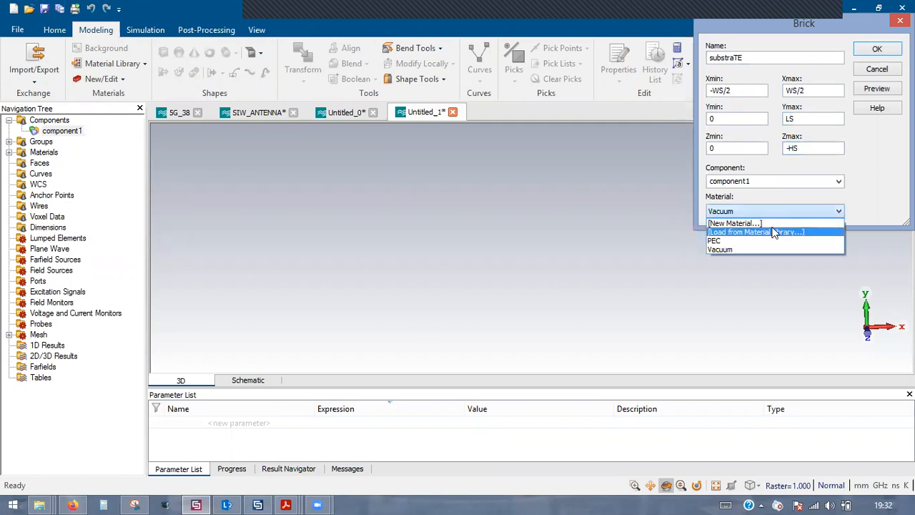
left_click(772, 224)
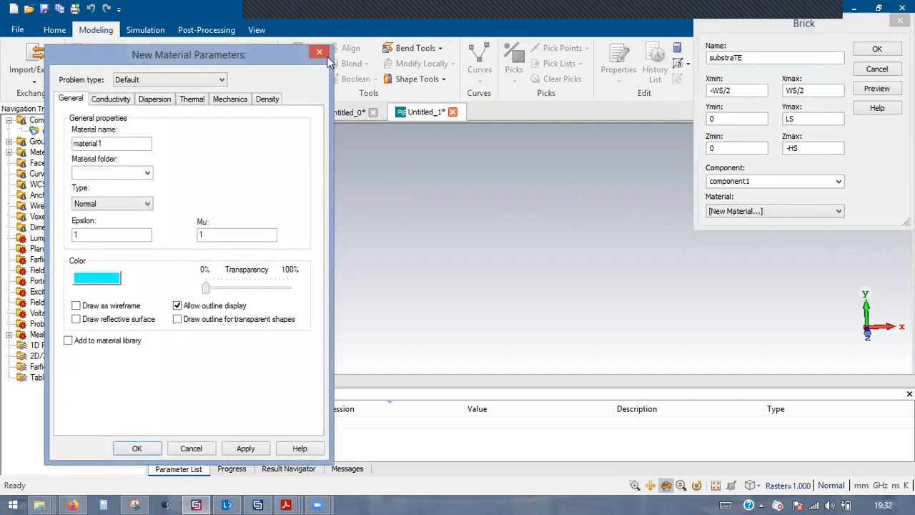
key("Escape")
- Load Rogers RT5880 (lossy) from the material library as the substrate brick's material
left_click(768, 219)
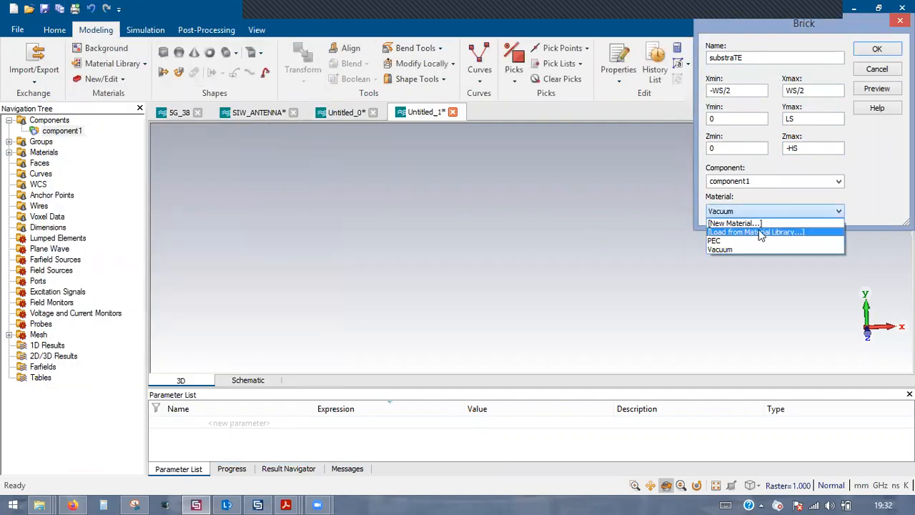
left_click(755, 232)
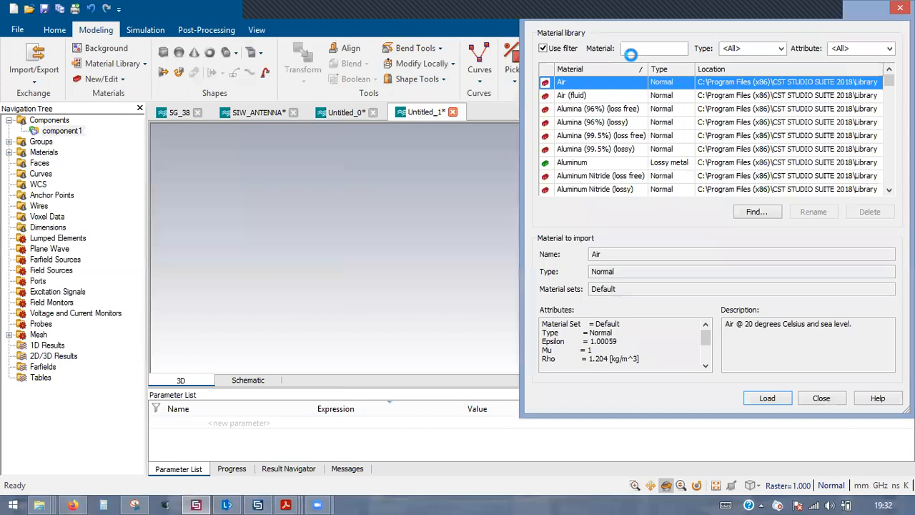
type("RT")
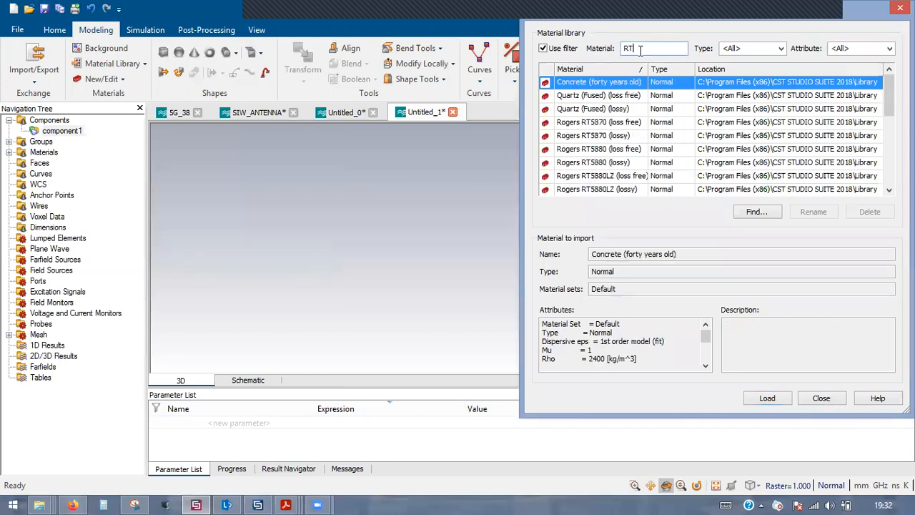
type("5880")
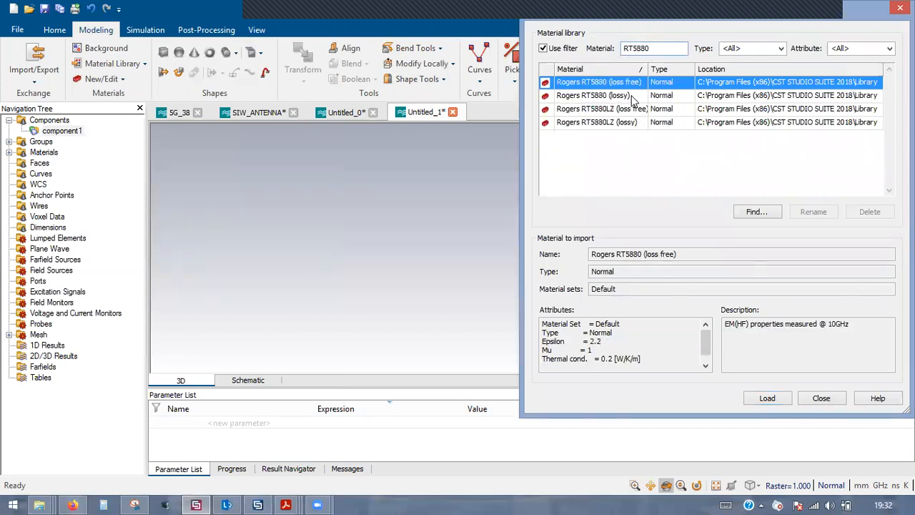
left_click(635, 96)
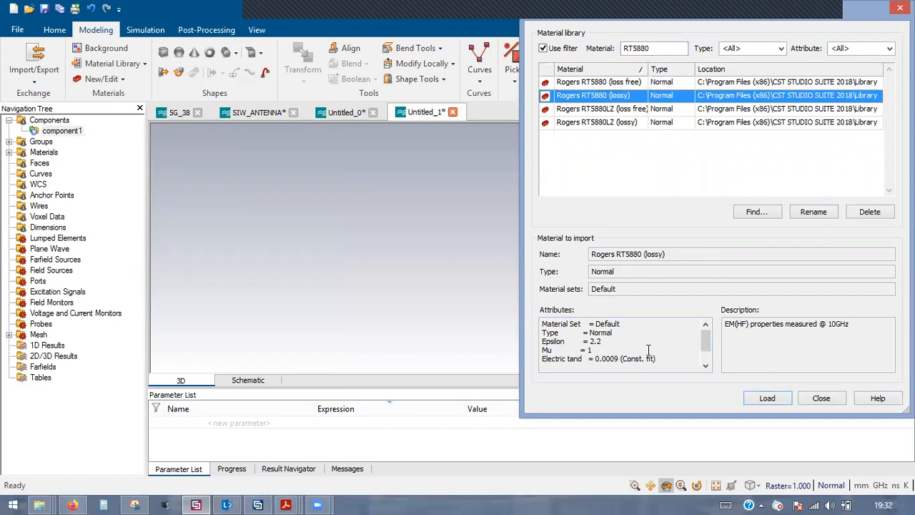
left_click_drag(664, 360, 543, 323)
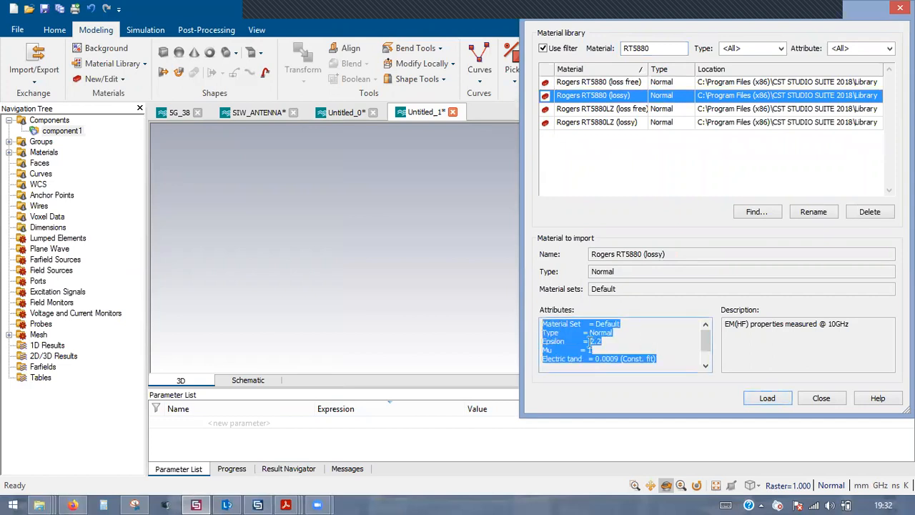
left_click(771, 399)
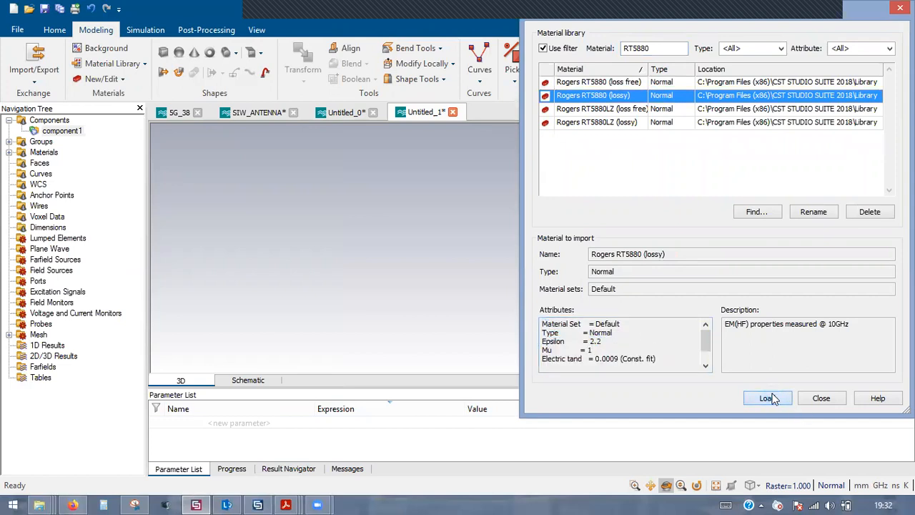
- Define the missing parameters WS as 7.5, LS as 30 and HS as 0.254, and create the substrate brick
left_click(885, 90)
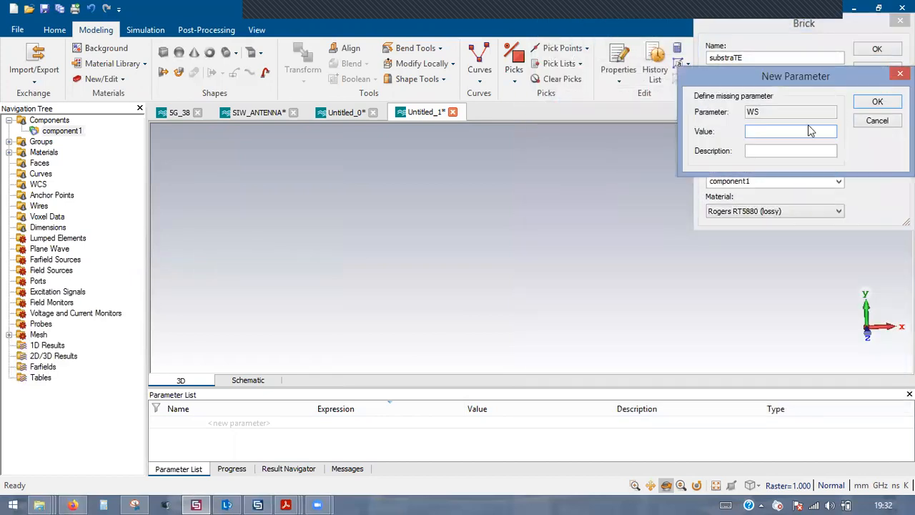
type("7.5")
key("Return")
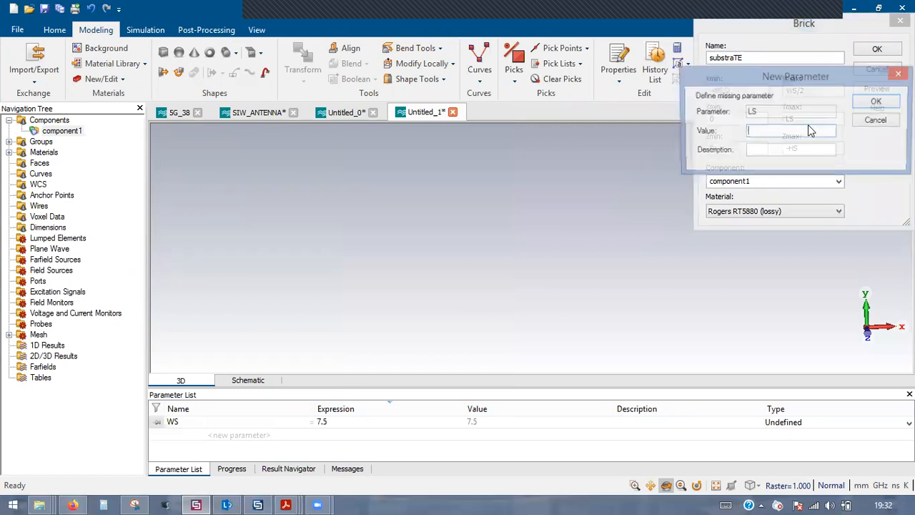
key("Return")
type("0.254")
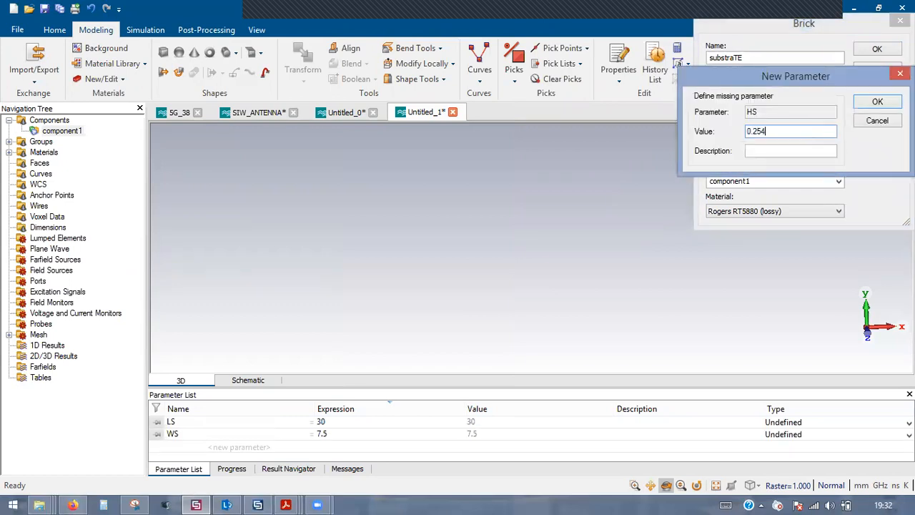
key("Return")
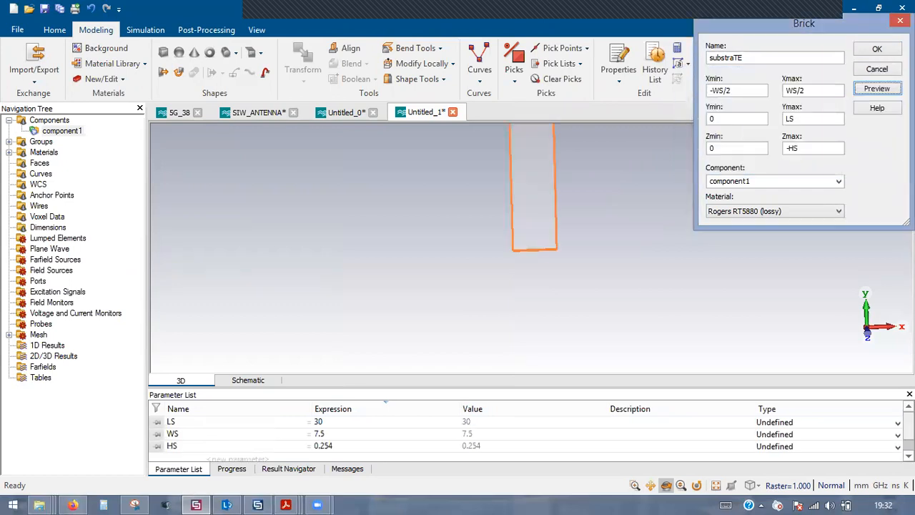
left_click(878, 49)
- Pick the substrate's underside face and set up a face extrusion with height HC and material PEC
left_click_drag(499, 294, 414, 233)
scroll(529, 235, "up", 1)
left_click_drag(528, 235, 632, 197)
key("f")
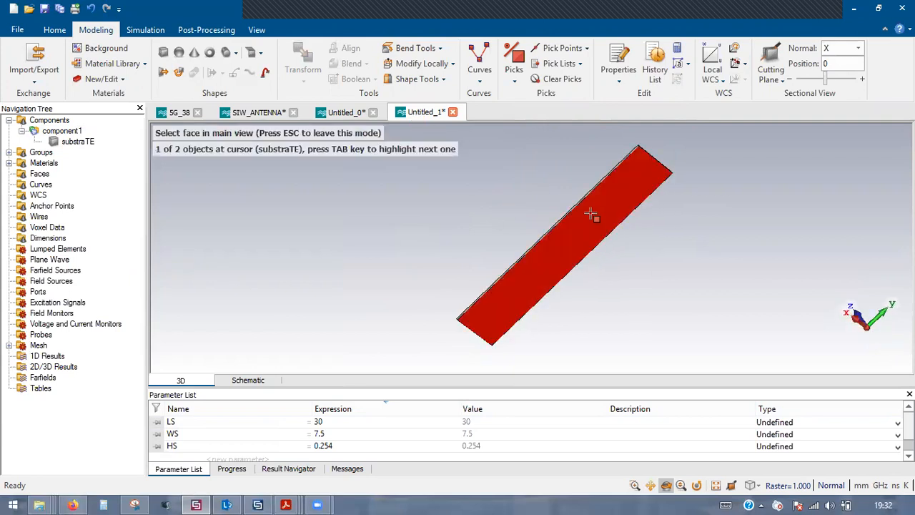
left_click(591, 210)
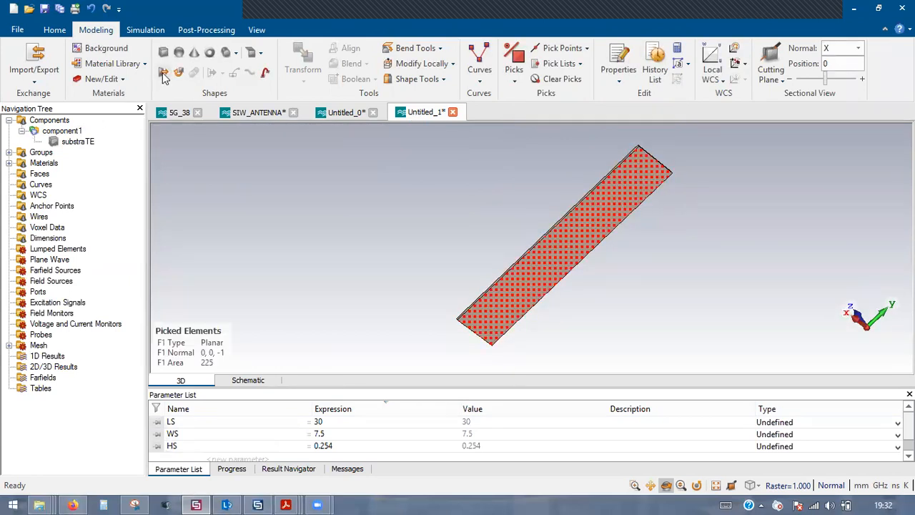
key("e")
key("Tab")
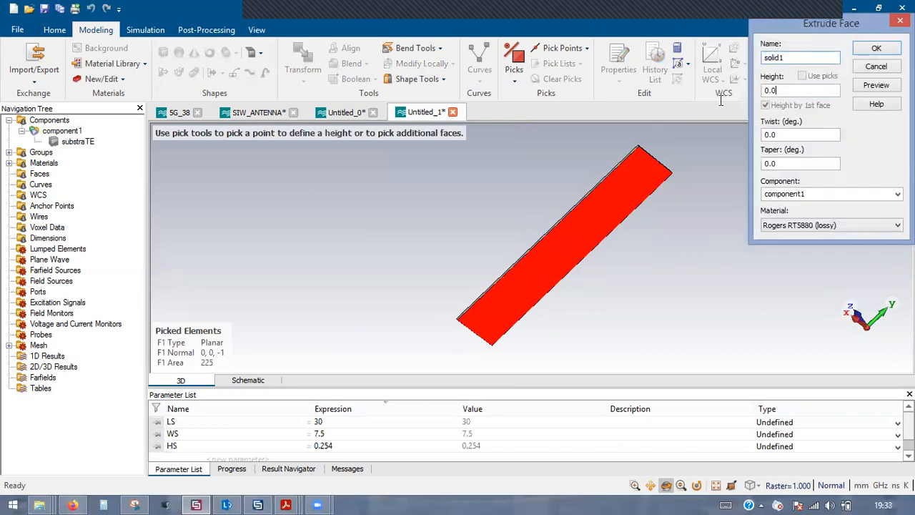
type("J")
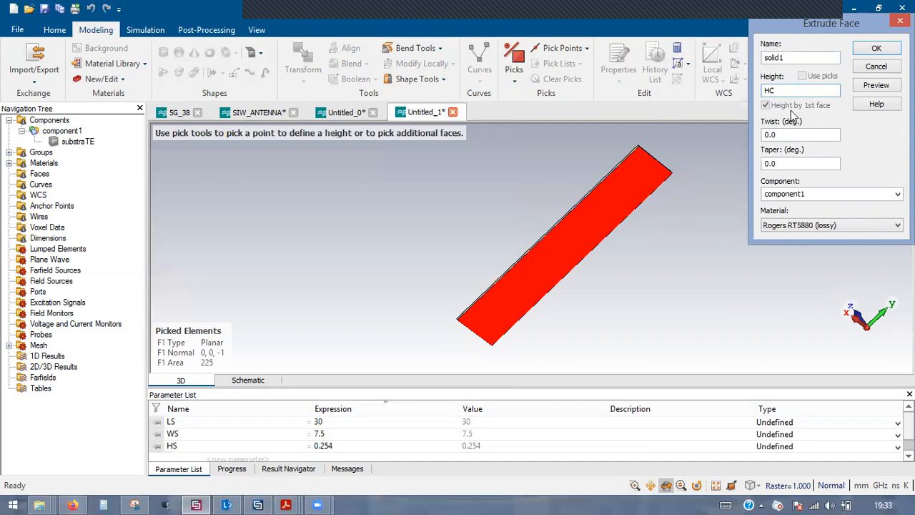
left_click(830, 229)
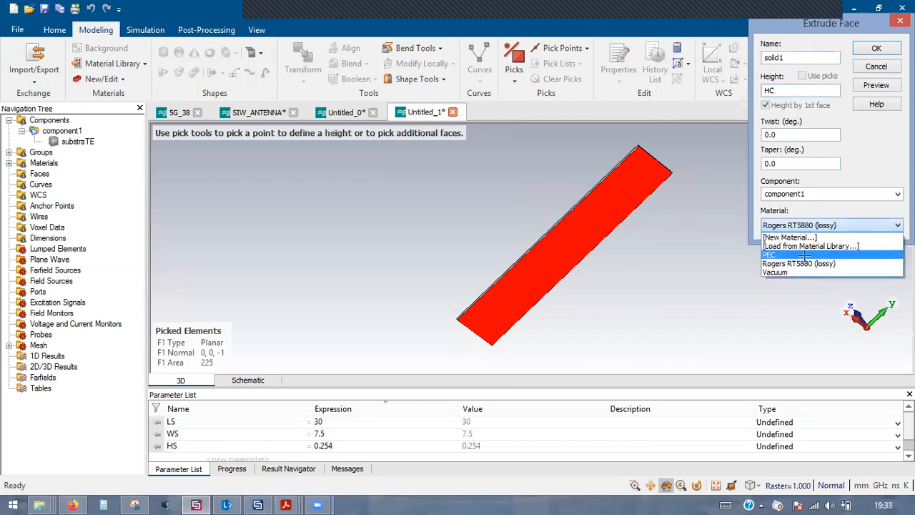
left_click(806, 254)
- Define the missing parameter HC as 0.035 and create the extruded PEC layer under the substrate
left_click(877, 85)
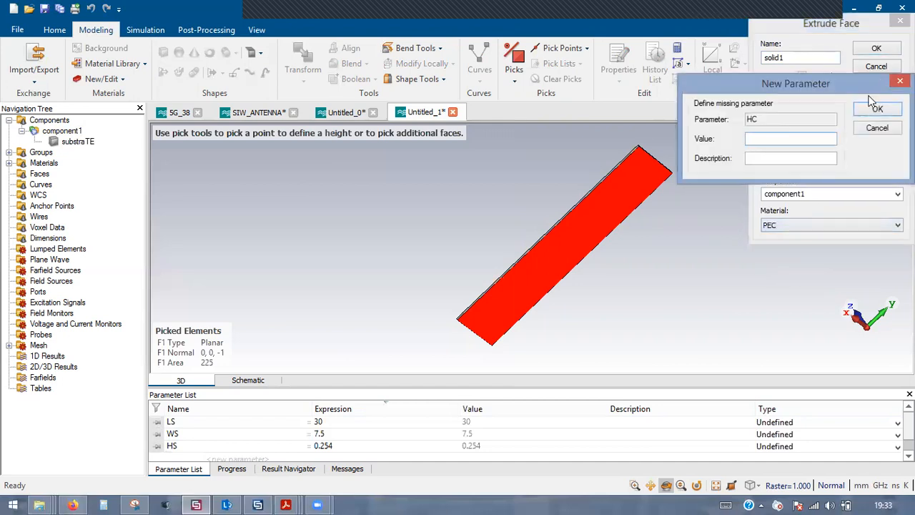
type("0.035")
key("Return")
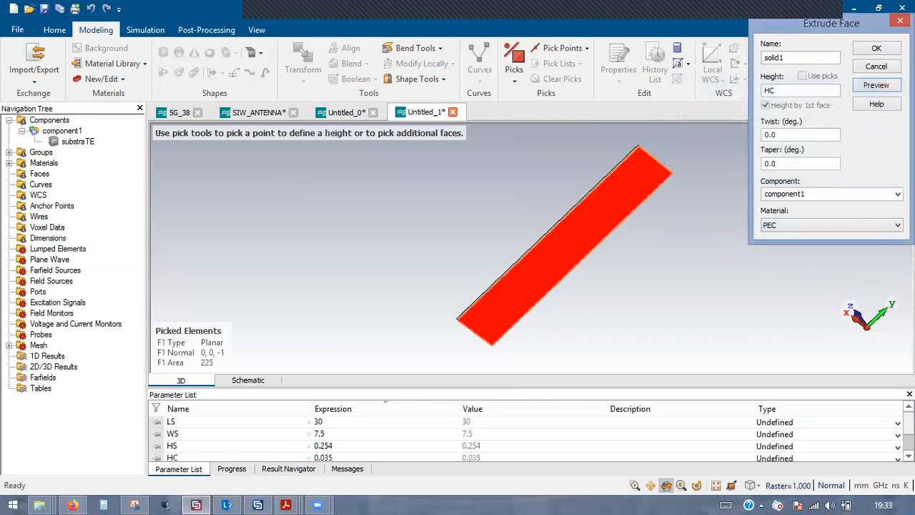
left_click(878, 49)
- Set up a new PEC brick named FEED spanning X -WF/2 to WF/2, Y 0 to LF and Z 0 to HC
left_click_drag(414, 217, 625, 292)
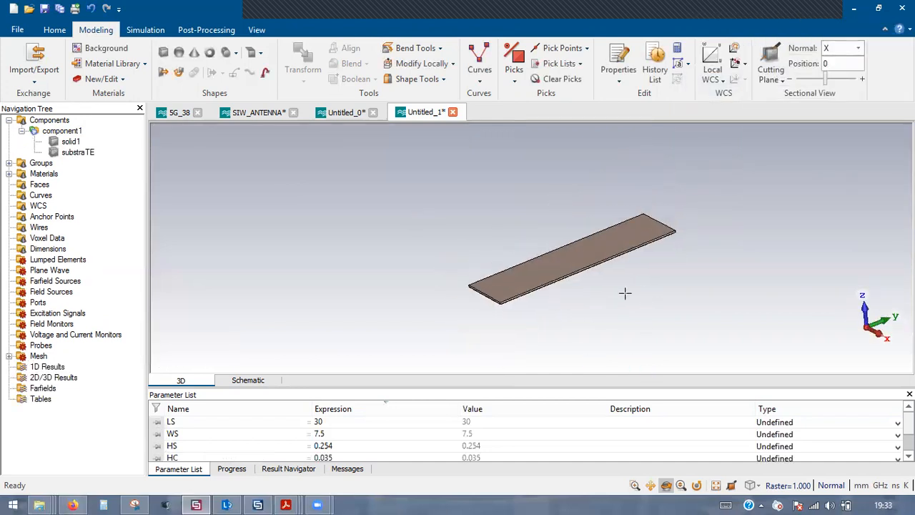
scroll(533, 287, "up", 2)
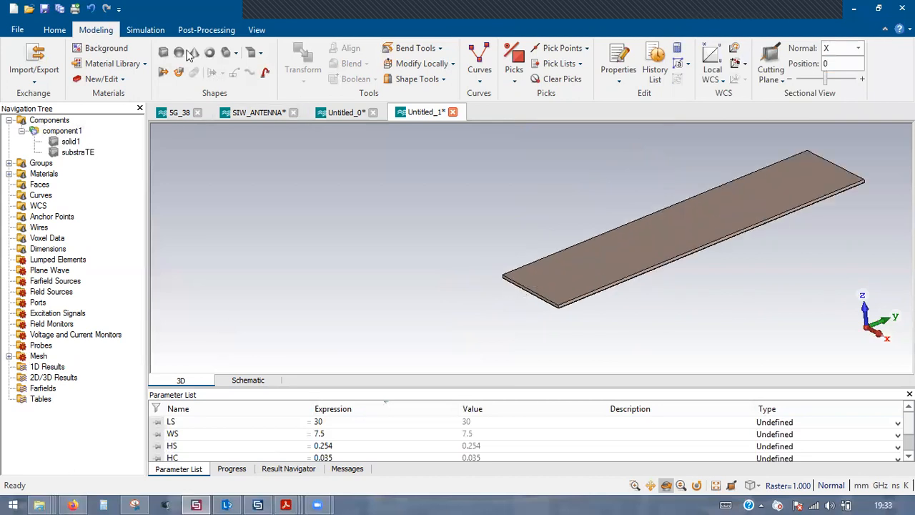
left_click(164, 53)
key("Escape")
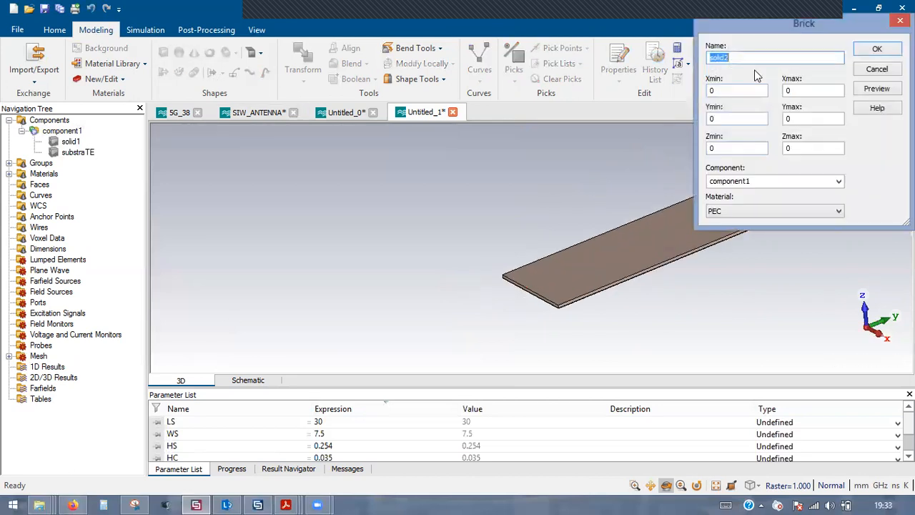
type("FEED")
key("Tab")
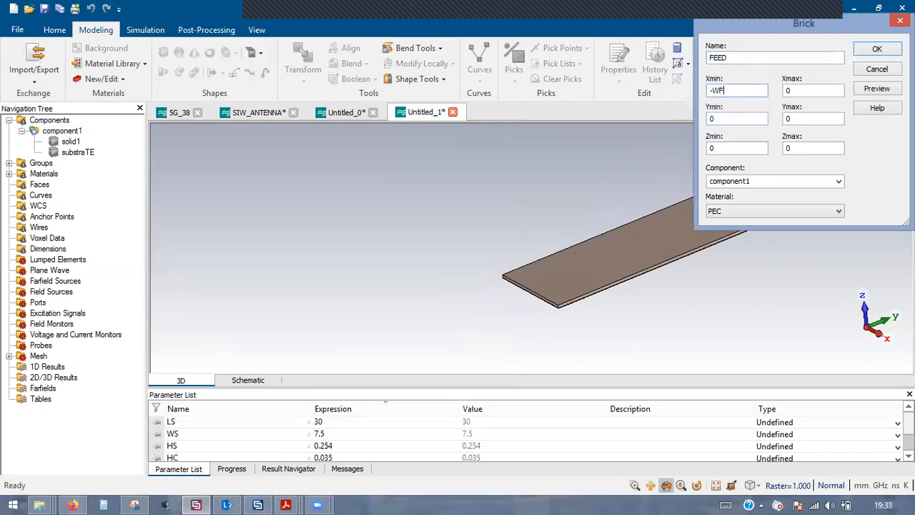
key("Tab")
key("Tab")
key("Tab")
key("Tab")
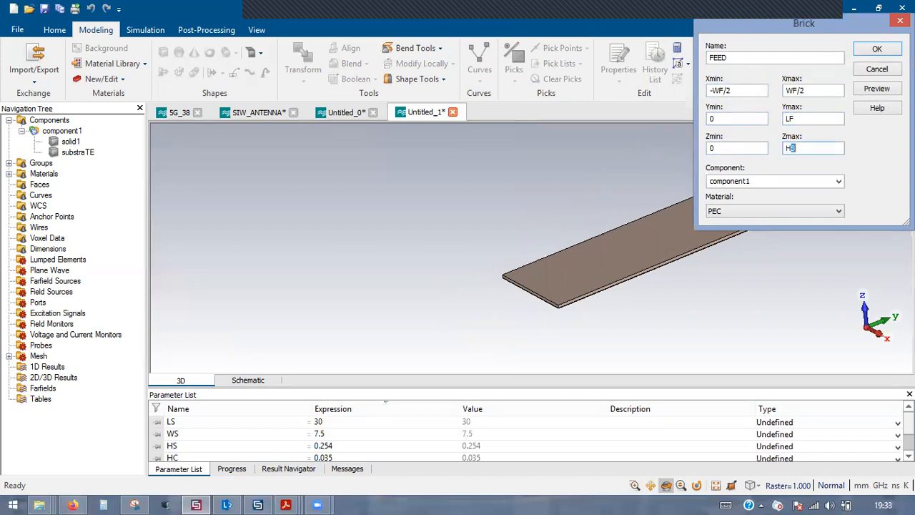
- Define the missing parameters WF as 0.75 and LF as 3.5, and create the FEED brick on the substrate
left_click(876, 88)
type("0.75")
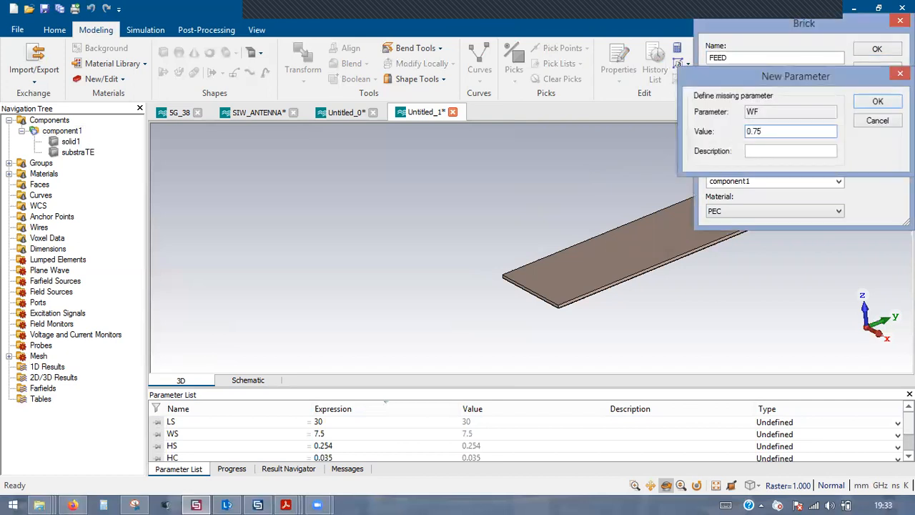
key("Return")
type("3.5")
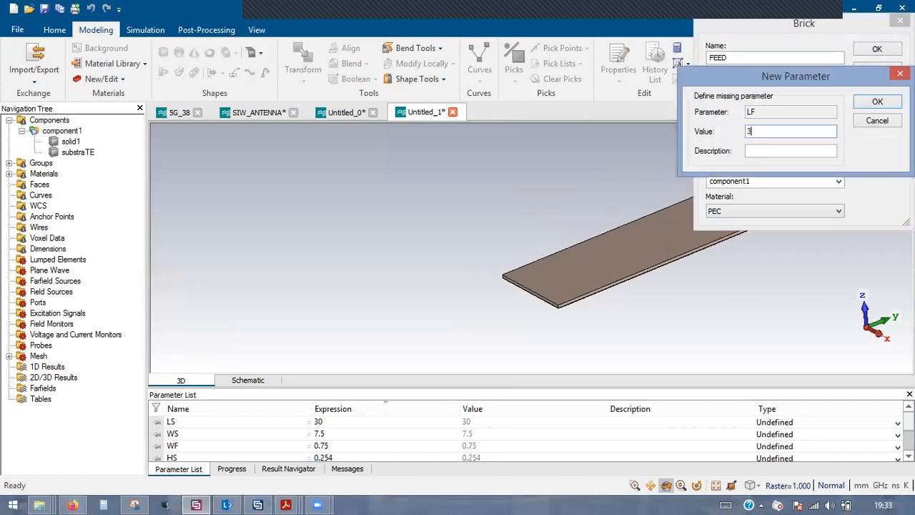
key("Return")
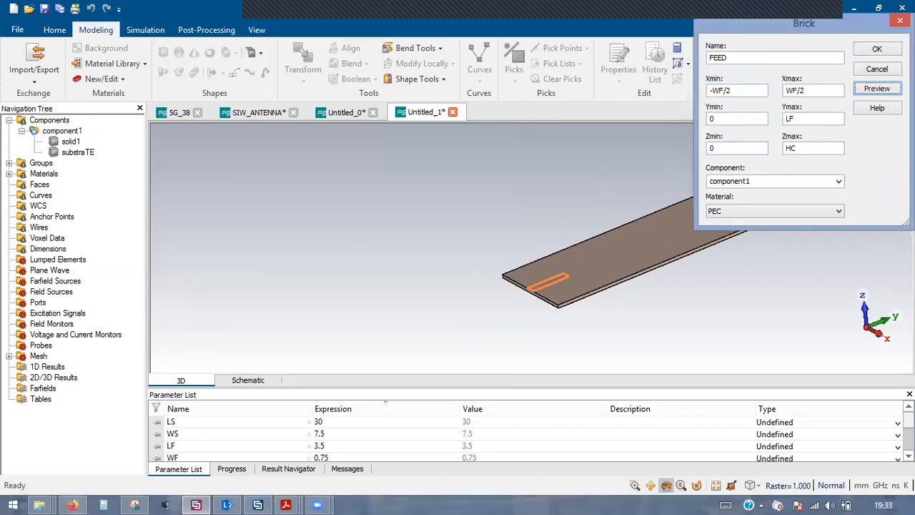
left_click(880, 49)
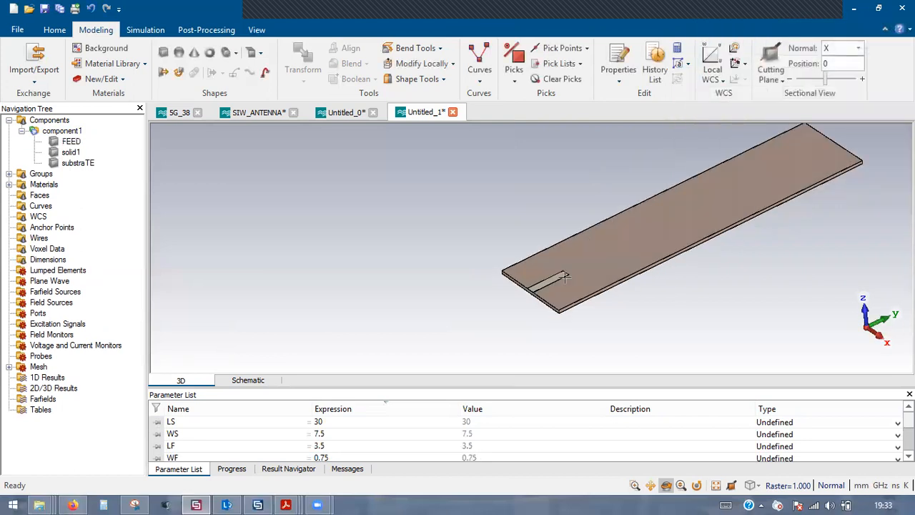
scroll(565, 276, "up", 3)
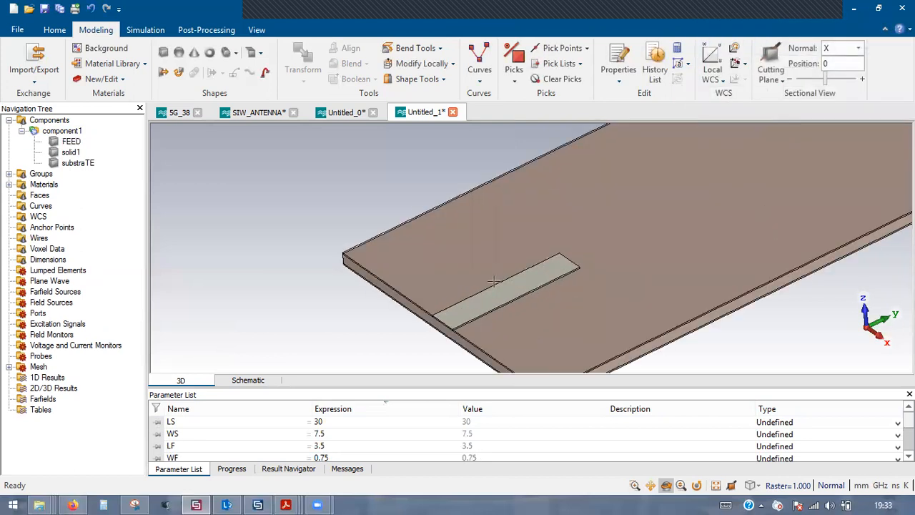
- Review the S-parameter plot in project 5G_38 and the reference model in SIW_ANTENNA, and return to Untitled_1
left_click(177, 113)
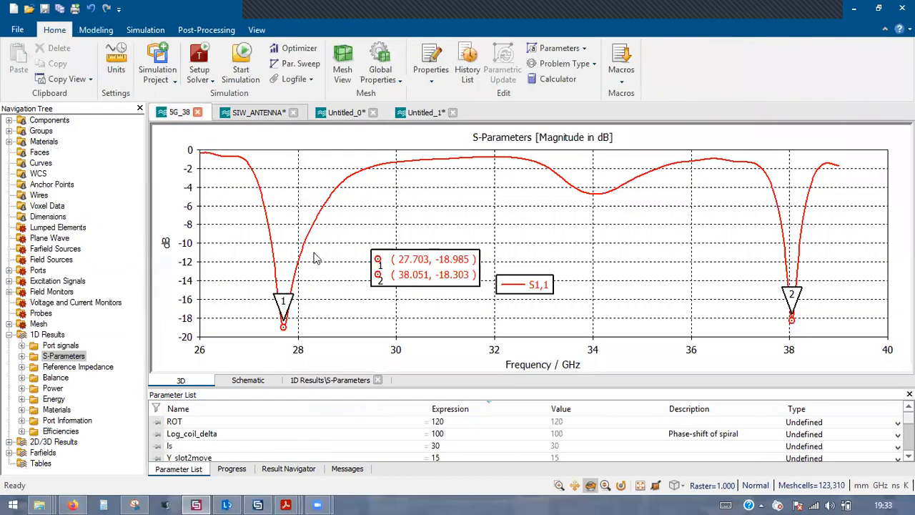
left_click(257, 112)
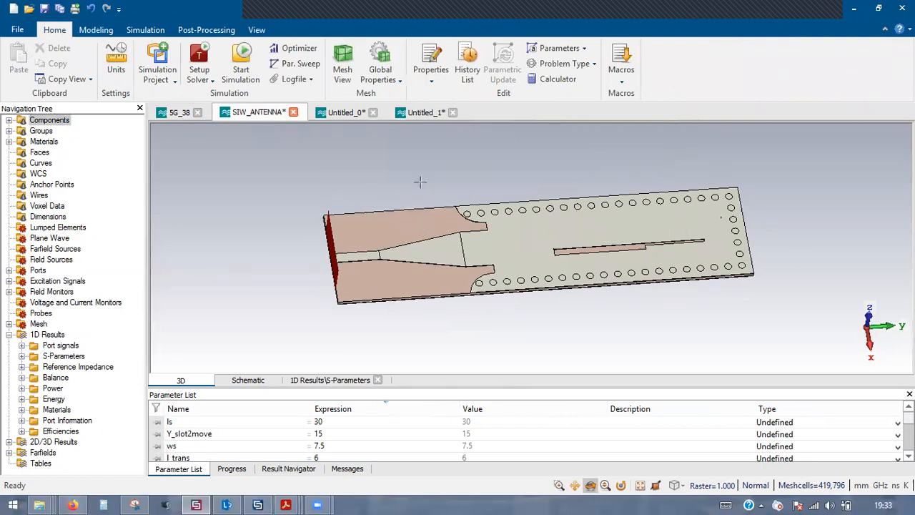
left_click(428, 113)
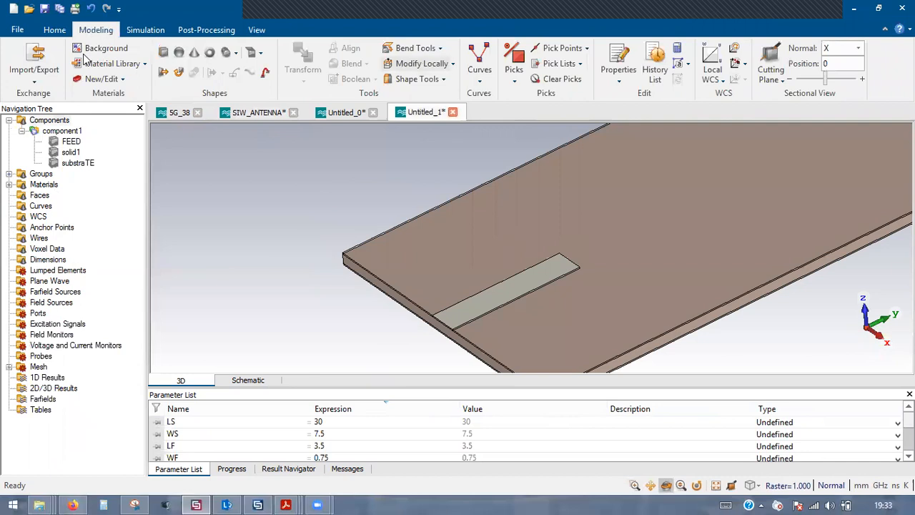
- Set up a PEC brick named SIW BASE spanning X -WS/2 to WS/2, Y LF+GAP to LS and Z 0 to HC
left_click(163, 52)
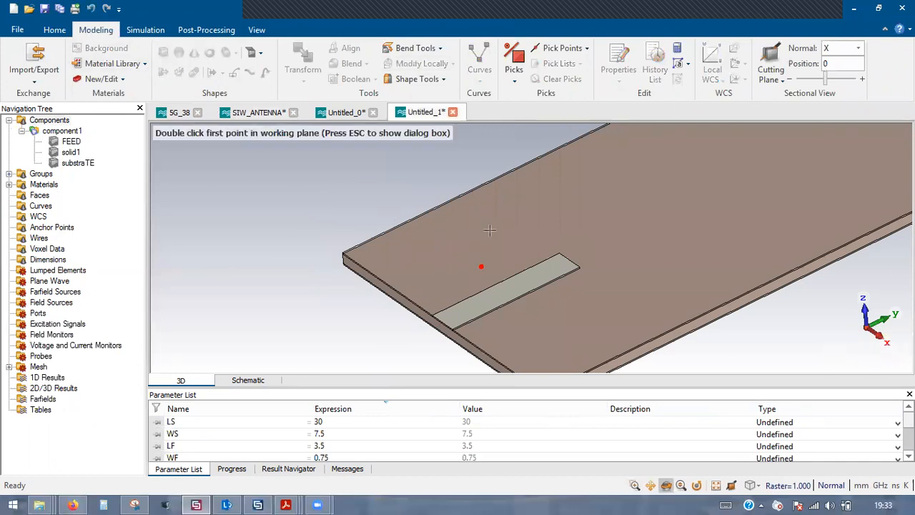
key("Escape")
type("SI")
key("Tab")
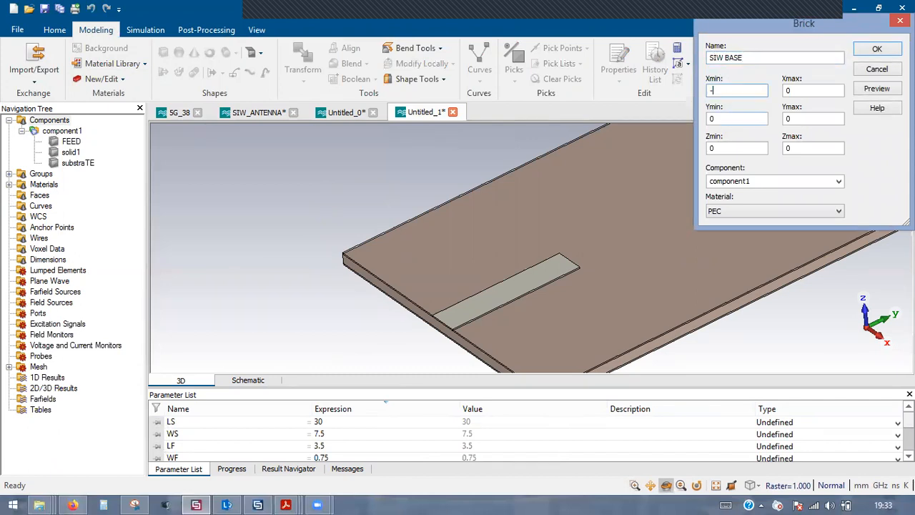
key("Tab")
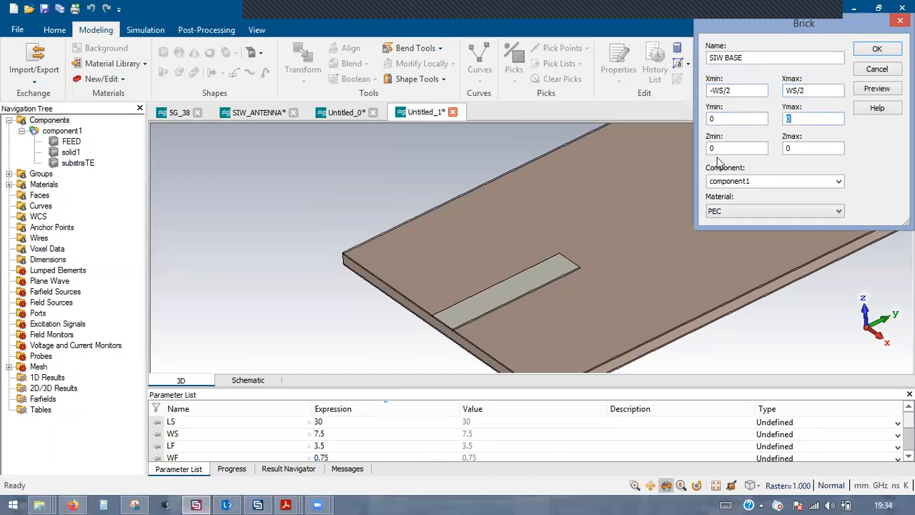
double_click(722, 118)
type("LF+GAP")
key("Tab")
double_click(793, 120)
type("LS")
double_click(803, 148)
type("HC")
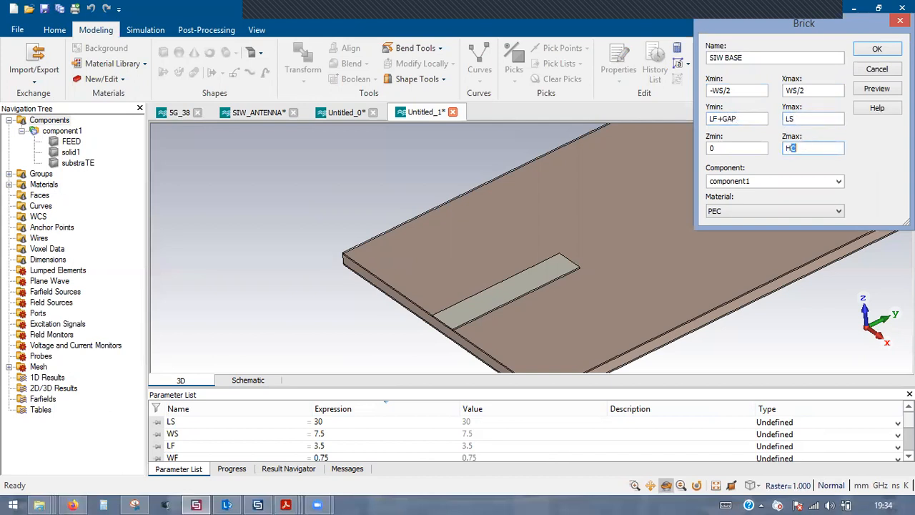
- Define the missing parameter GAP as 6, preview the brick and create SIW BASE on the substrate
left_click(867, 90)
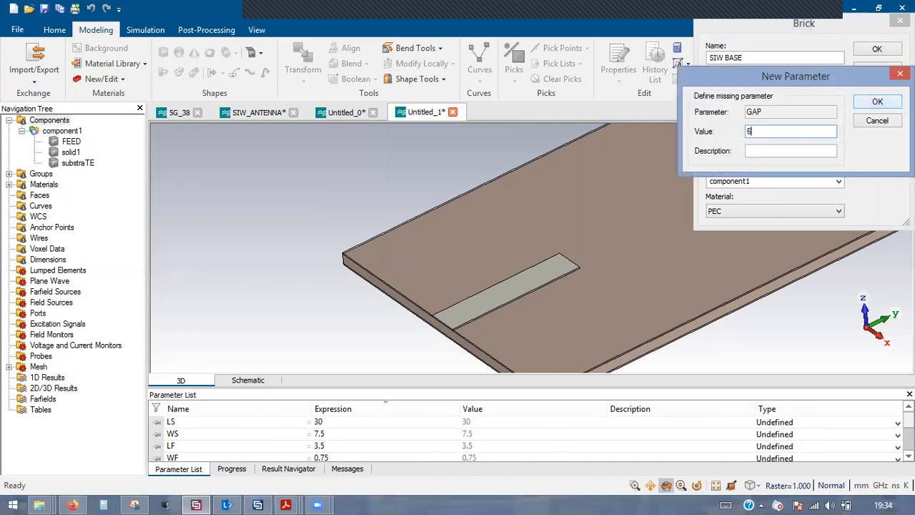
key("Return")
left_click(379, 274)
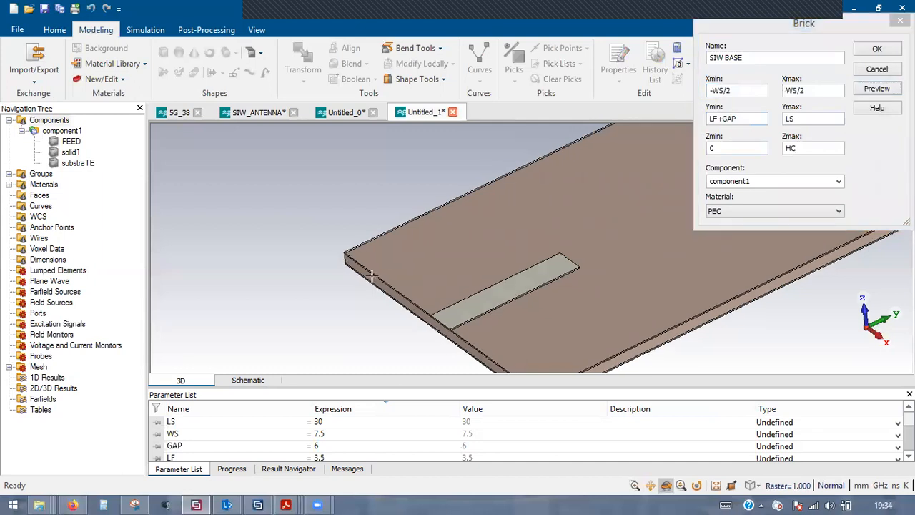
scroll(375, 274, "down", 5)
left_click_drag(381, 267, 352, 287)
scroll(352, 287, "down", 4)
scroll(457, 234, "up", 2)
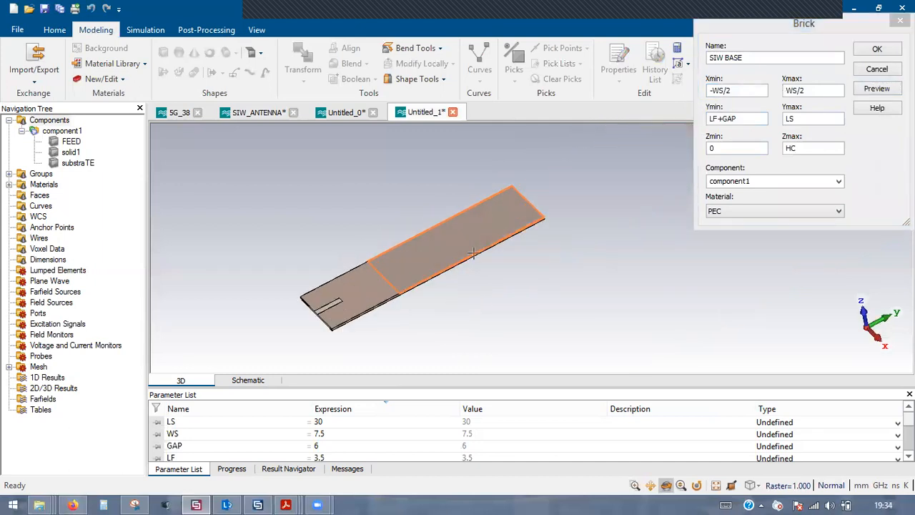
left_click(875, 50)
scroll(374, 279, "up", 8)
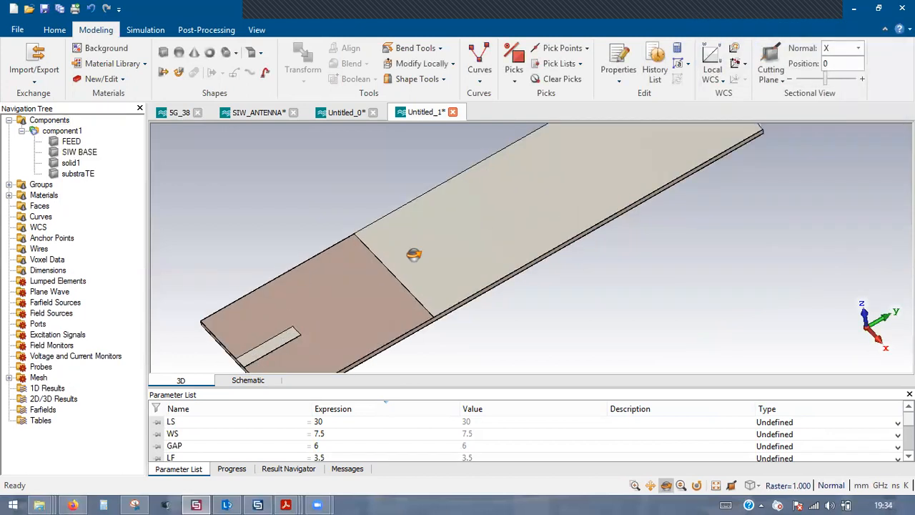
scroll(407, 285, "up", 2)
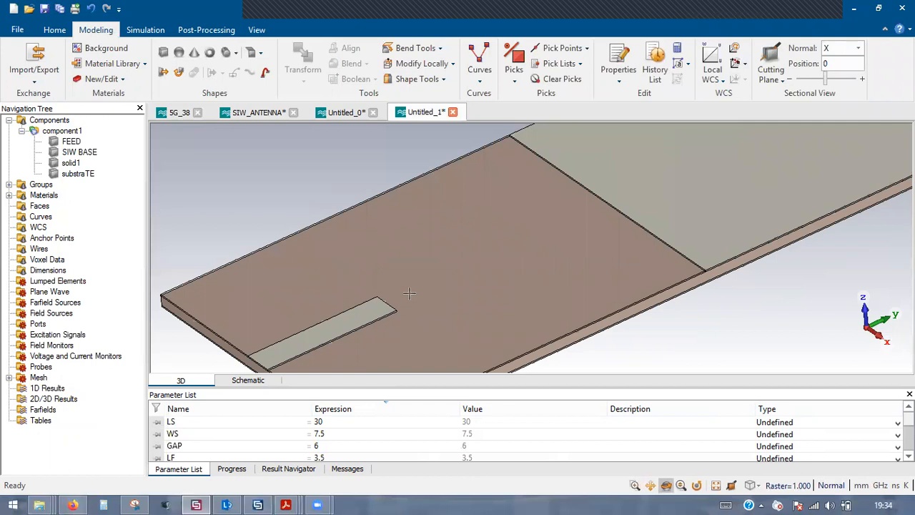
- Measure the edge at the wide end of the feed taper in the SIW_ANTENNA reference model
scroll(409, 294, "down", 2)
scroll(409, 293, "down", 2)
left_click_drag(454, 257, 334, 188)
left_click(245, 115)
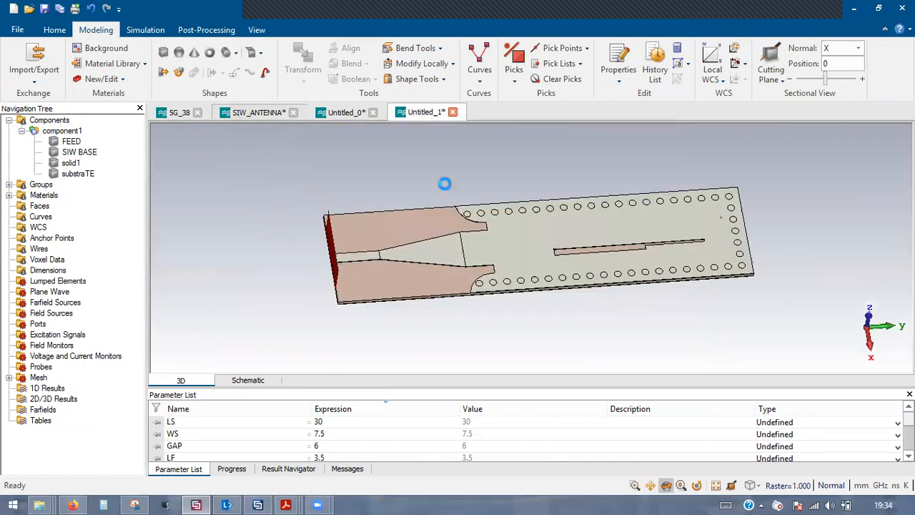
key("e")
left_click(462, 248)
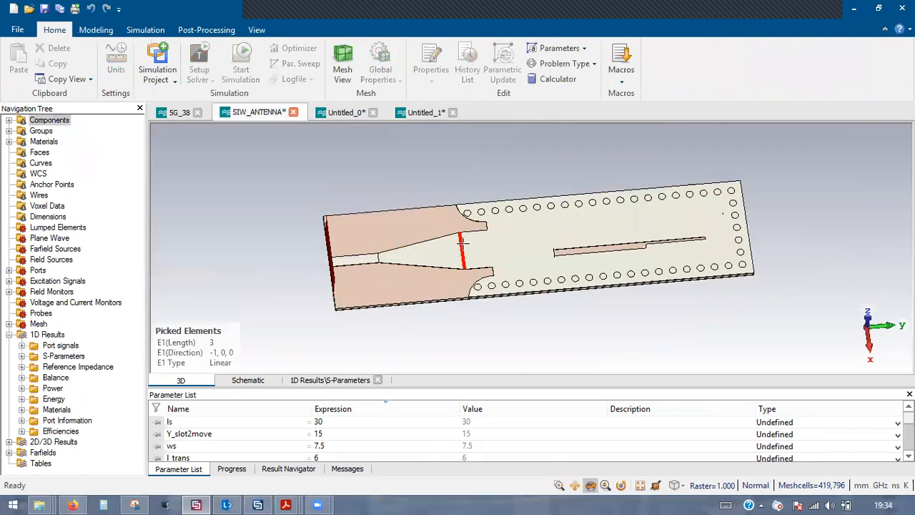
- In Untitled_1, align the local WCS with the midpoint of SIW BASE's top edge facing the feed
left_click(423, 112)
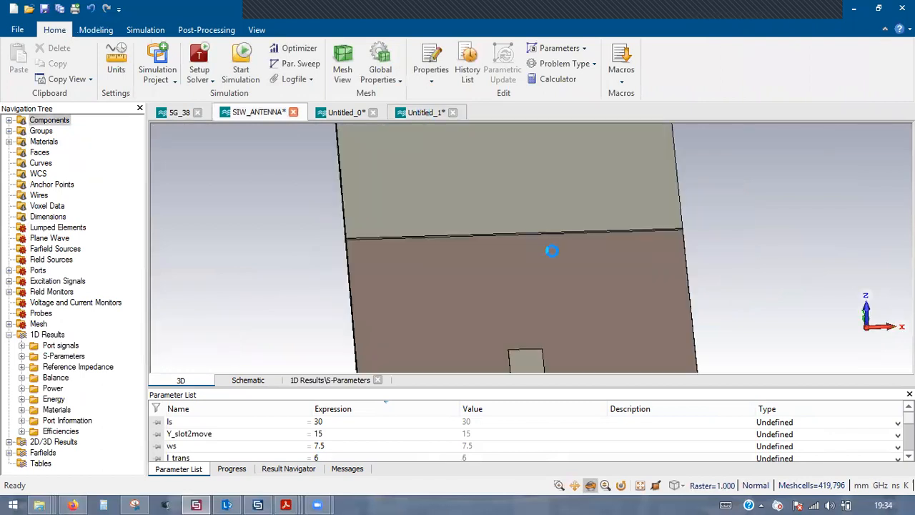
key("m")
left_click(536, 239)
left_click(735, 63)
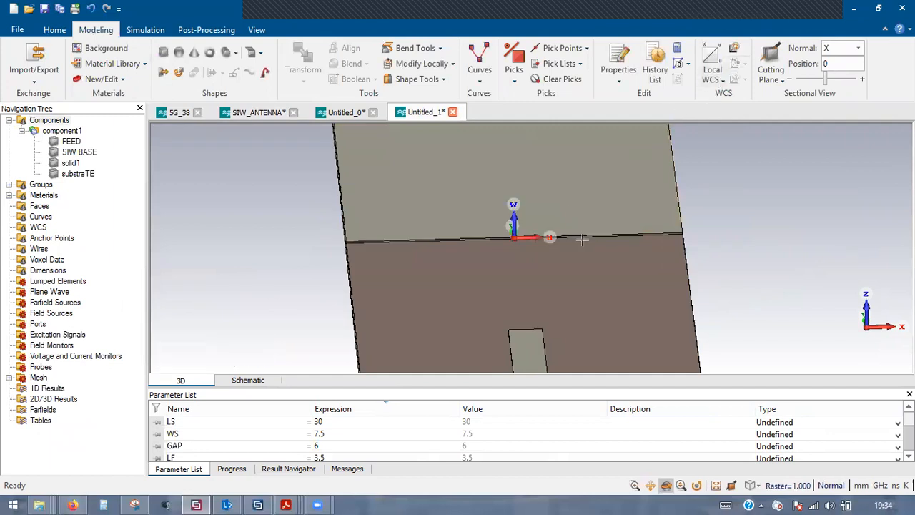
left_click_drag(570, 219, 515, 243)
scroll(514, 244, "up", 4)
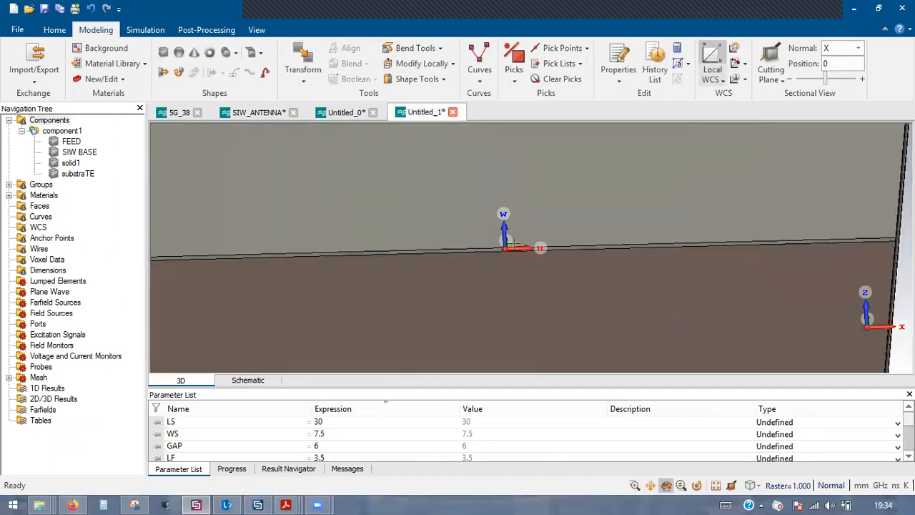
- Create a zero-thickness PEC brick named SHEET spanning U -1.5 to 1.5, V 0 to 0 and W 0 to -HC
left_click(163, 52)
key("Escape")
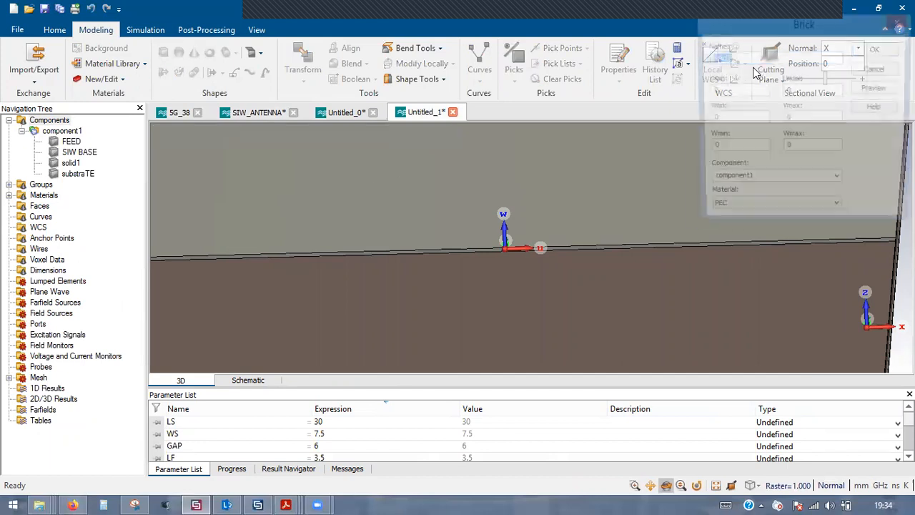
type("SHEET")
key("Tab")
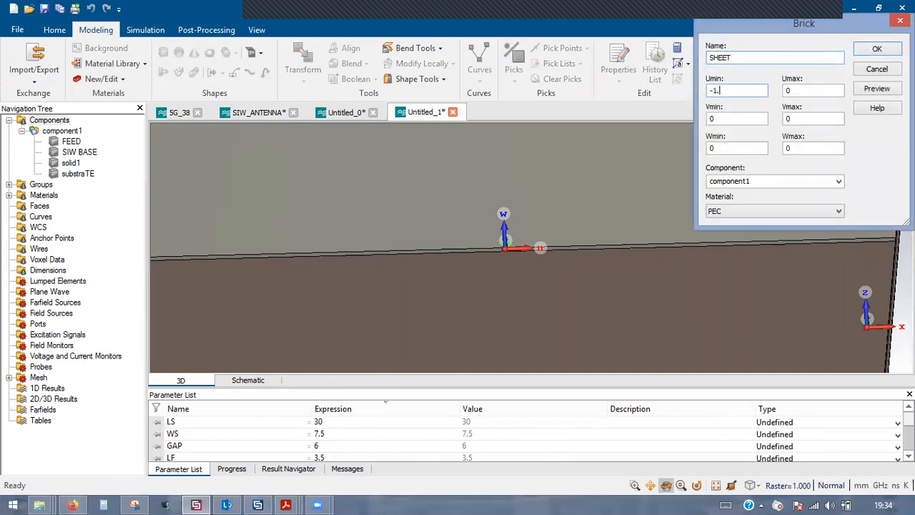
key("Tab")
key("Tab")
key("Tab")
type("HC")
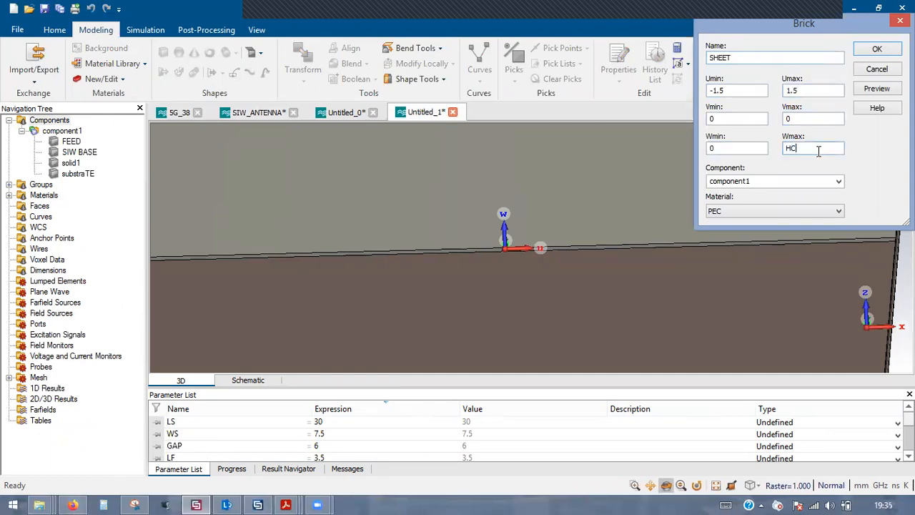
left_click(788, 149)
type("-")
left_click(877, 88)
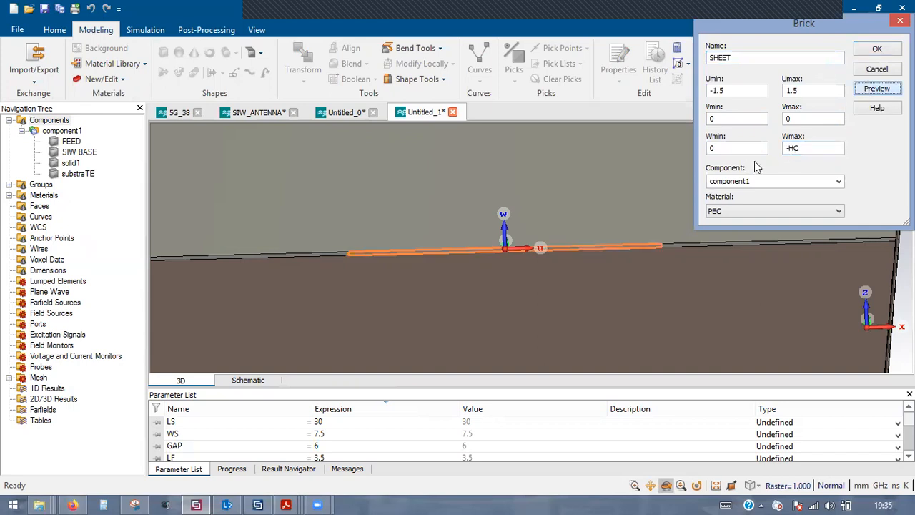
left_click(878, 50)
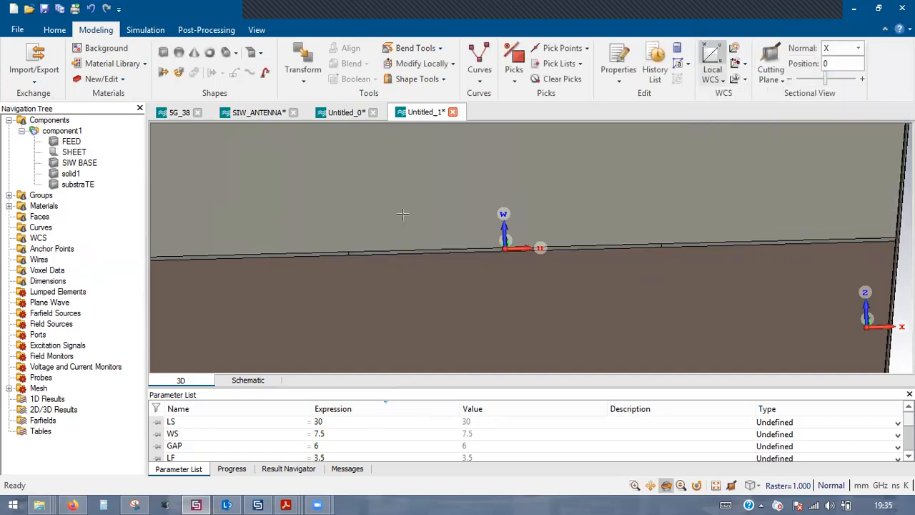
- Reset the local WCS and align it with SHEET's upper corner on the positive X side
left_click(713, 54)
key("p")
double_click(665, 247)
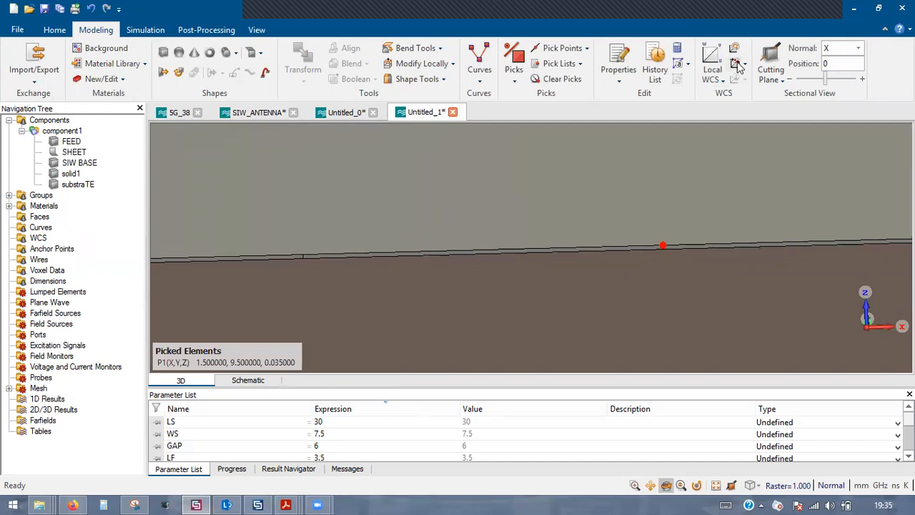
left_click(736, 64)
- Set up a PEC brick named SLOT1 spanning U 0 to W_SLOT, V 0 to L_SLOT and W 0 to -HC
left_click(165, 54)
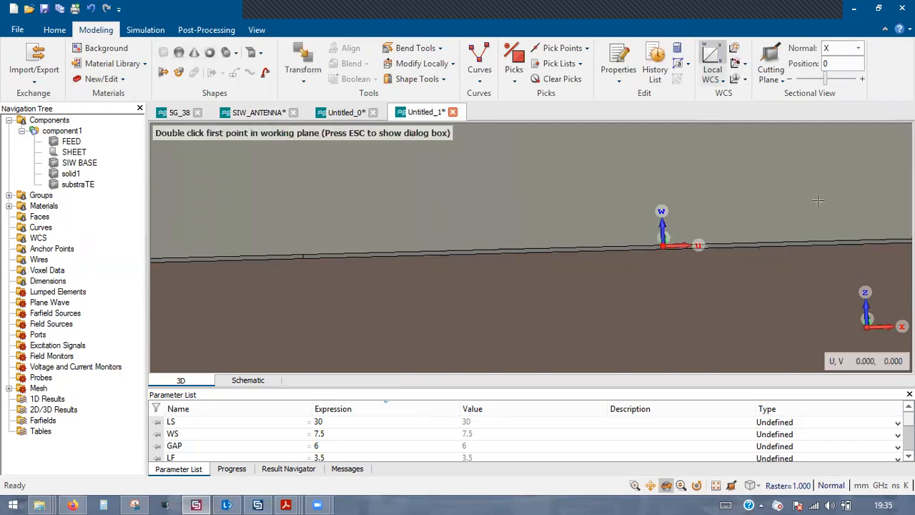
key("Escape")
type("SLOT1")
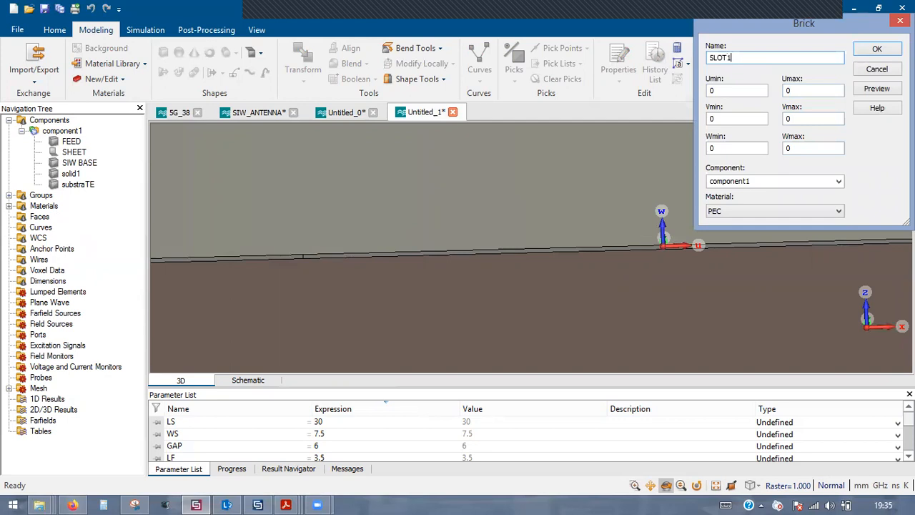
key("Tab")
key("Tab")
type("W")
key("Tab")
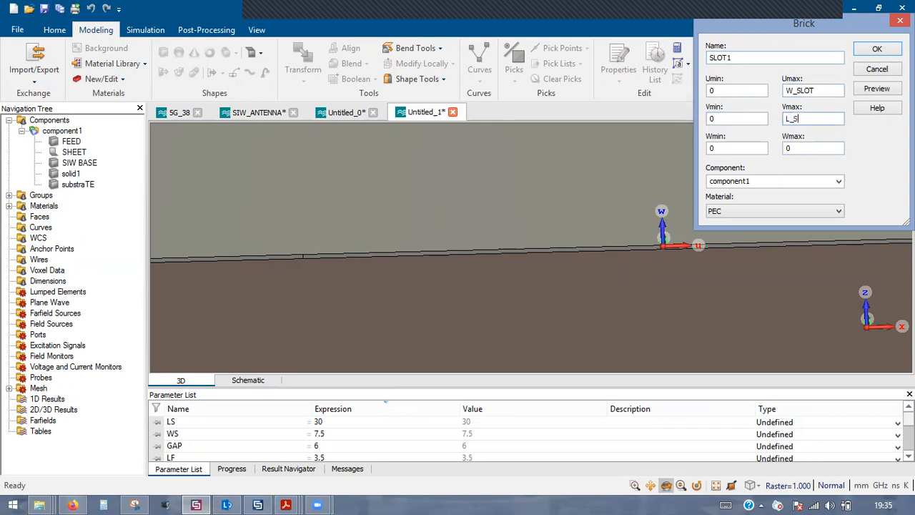
key("Tab")
key("Tab")
type("C")
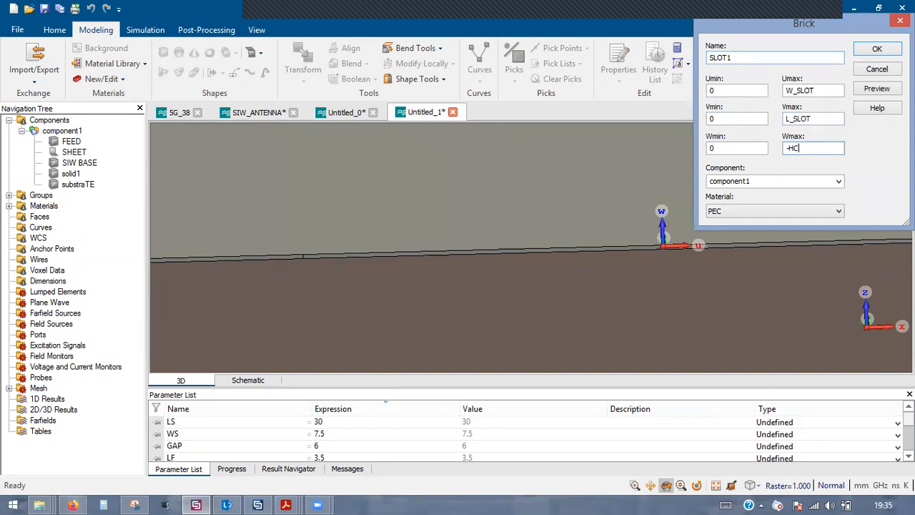
- Define the missing parameters W_SLOT as 0.7 and L_SLOT as 2, and create the SLOT1 brick
left_click(877, 89)
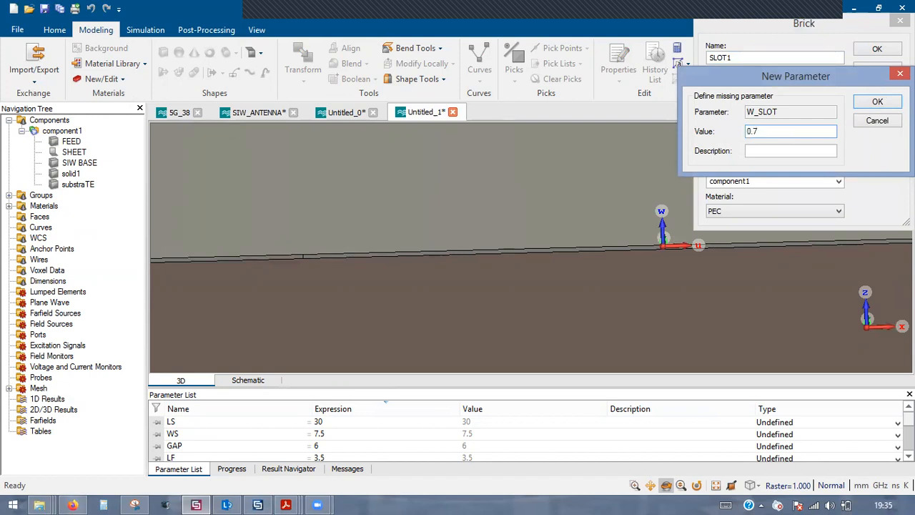
key("Return")
type("2")
key("Return")
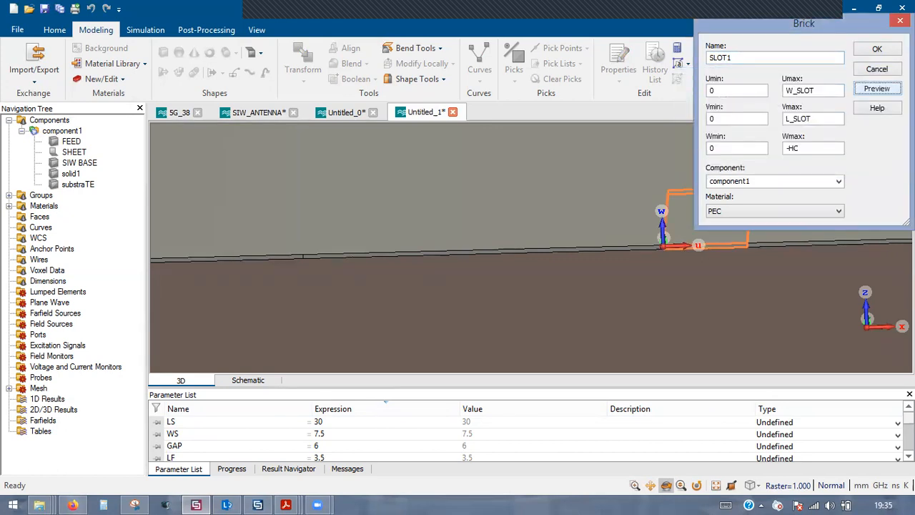
left_click(877, 49)
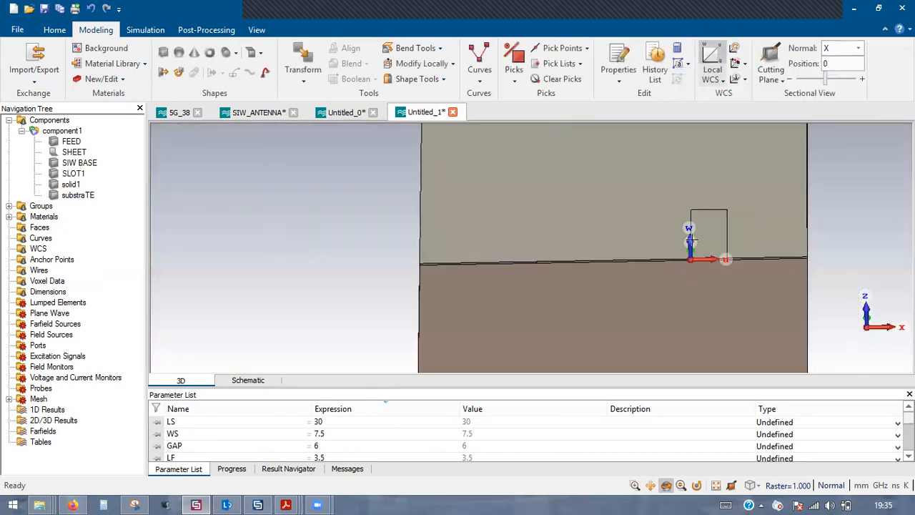
scroll(556, 272, "up", 2)
key("e")
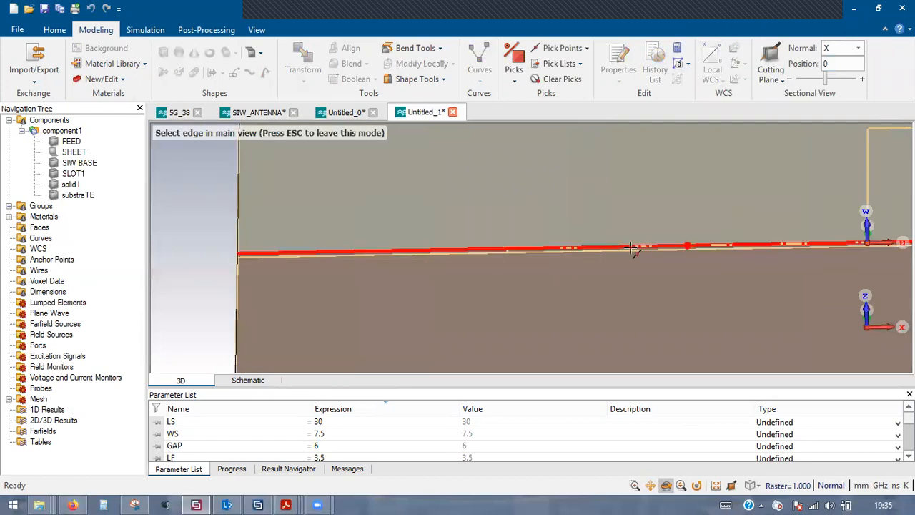
scroll(411, 248, "down", 3)
key("Escape")
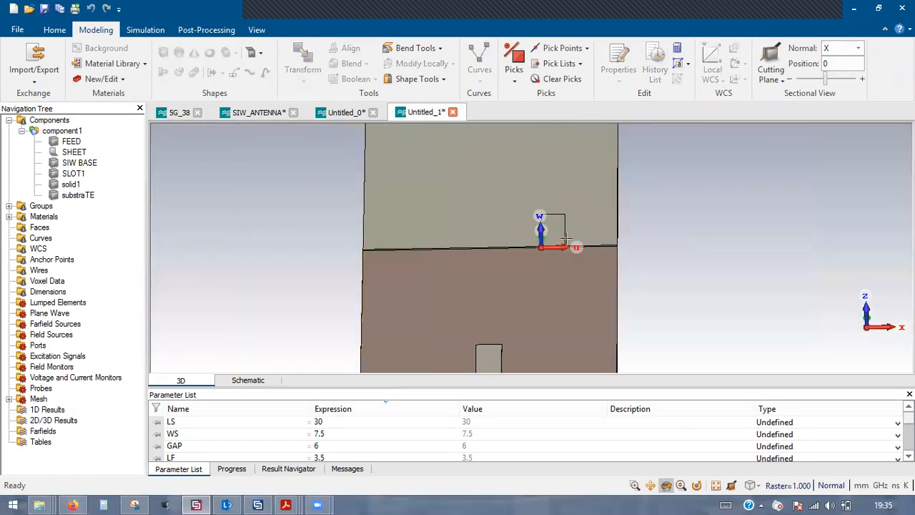
- Turn off the local WCS and pick SLOT1's outer front corner, followed by SHEET's upper corner on the negative X side
scroll(555, 241, "up", 4)
left_click_drag(545, 241, 604, 247)
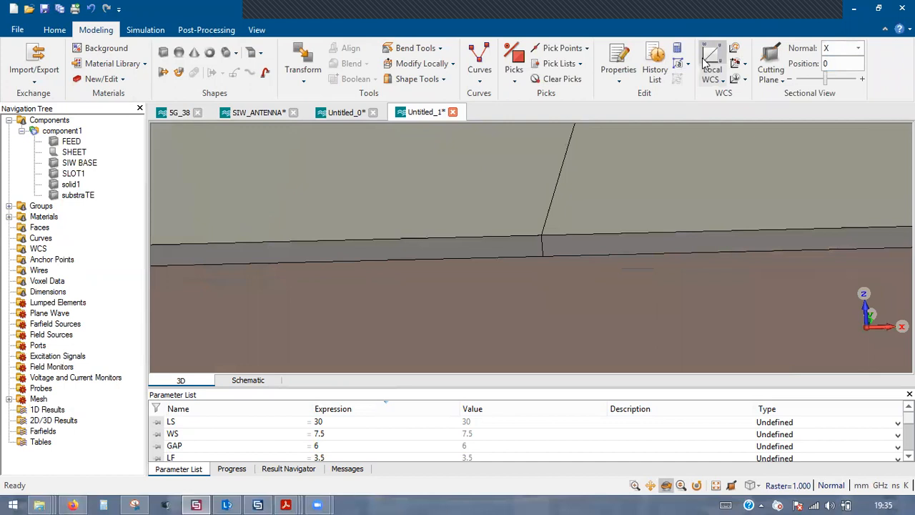
key("p")
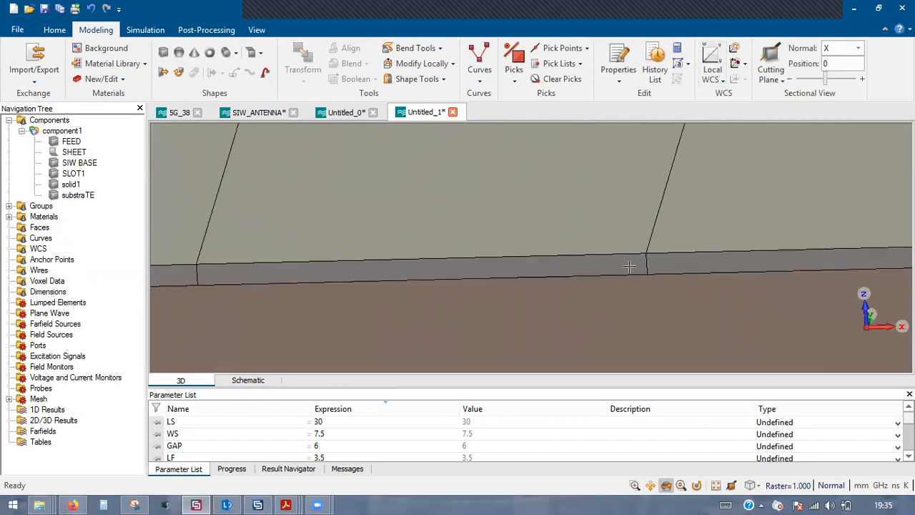
left_click(647, 254)
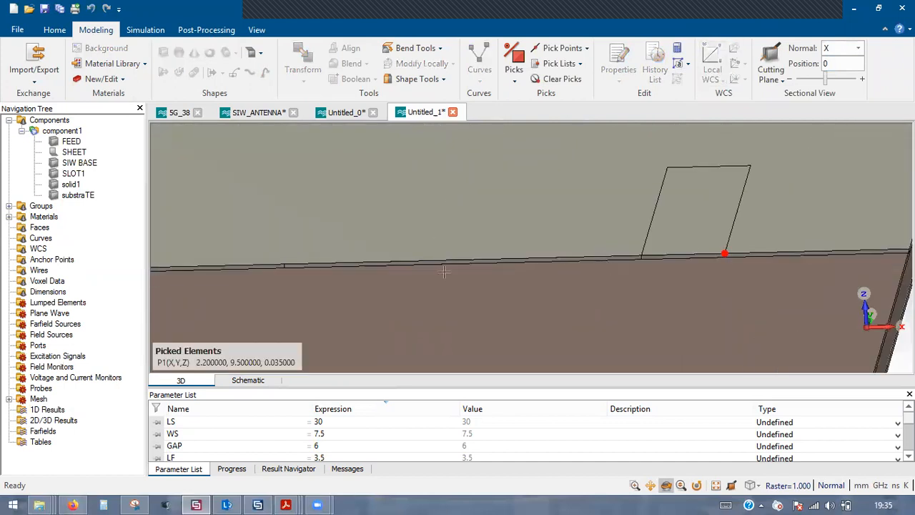
left_click_drag(553, 251, 357, 258)
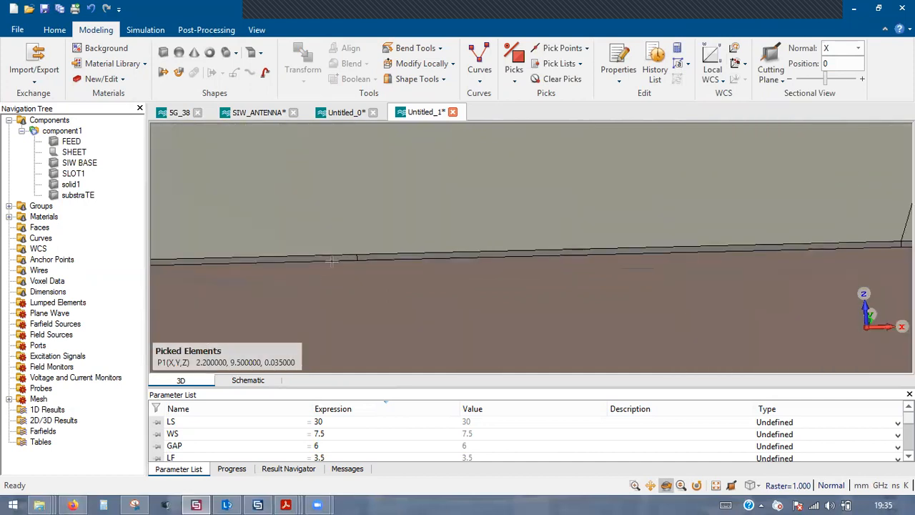
key("s")
left_click(463, 266)
- Copy SLOT1 by translating it along the vector between the two picked points, with one repetition
left_click(599, 235)
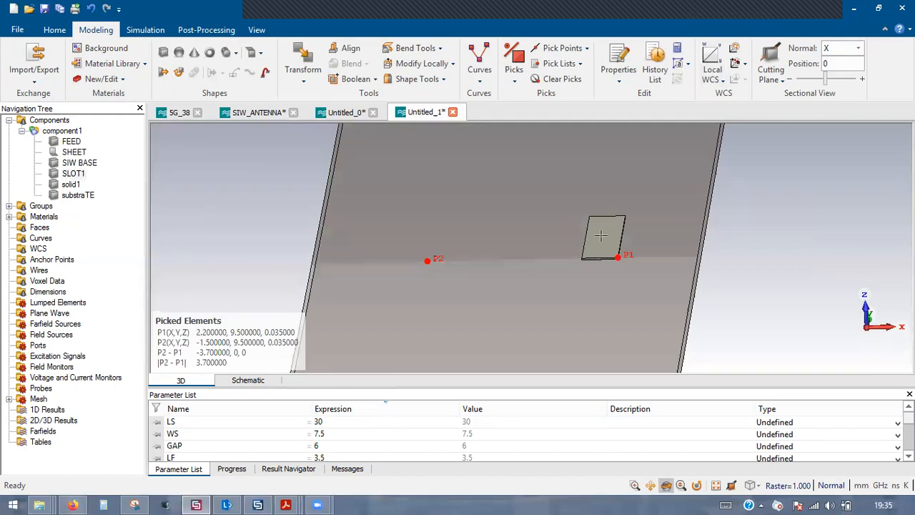
key("ctrl+t")
left_click(759, 54)
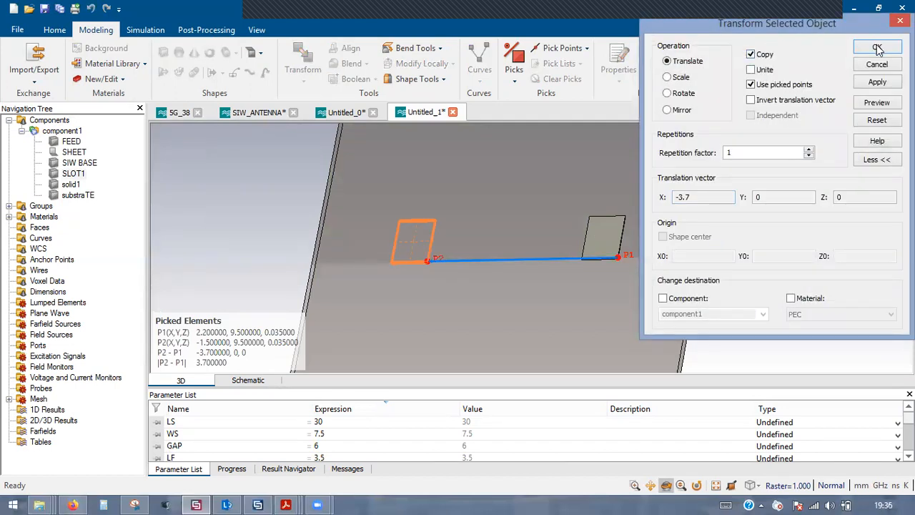
key("Return")
- Subtract SLOT1 and its copy SLOT1_1 from SIW BASE
scroll(525, 259, "down", 2)
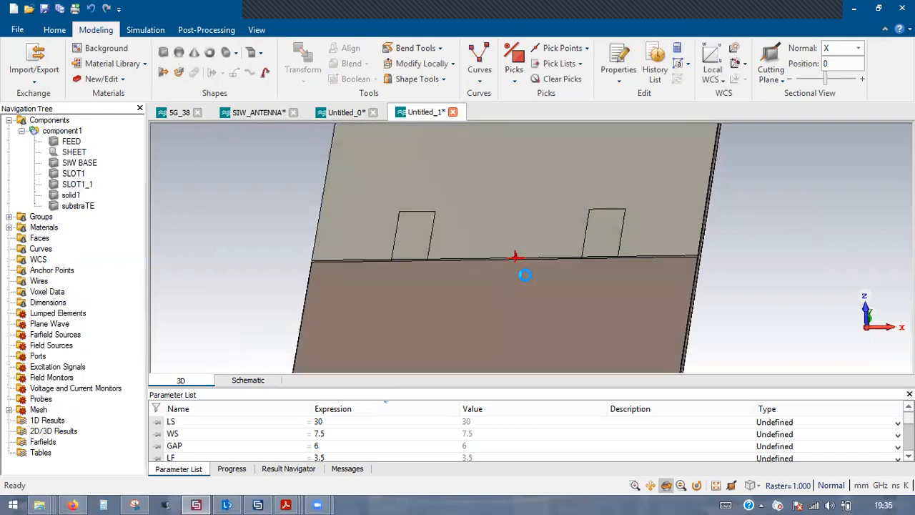
scroll(565, 265, "up", 3)
left_click(551, 250)
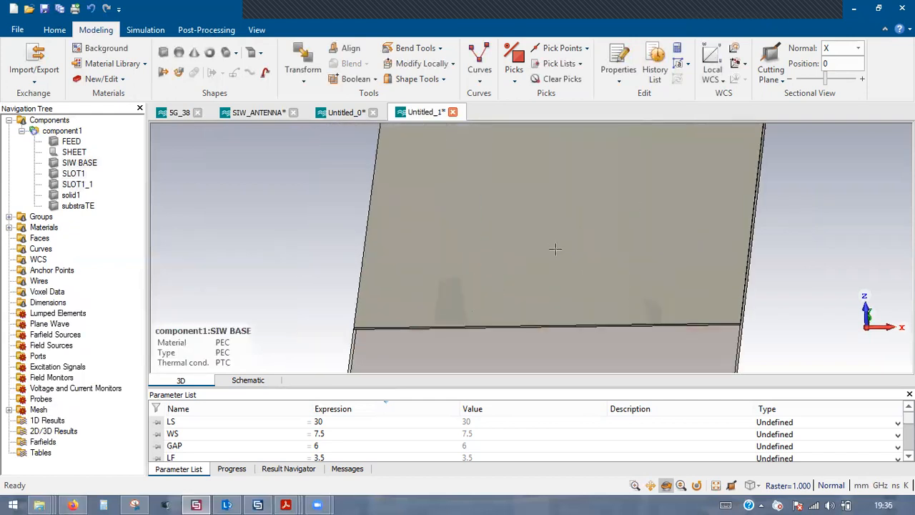
key("minus")
left_click(455, 296)
left_click(640, 299, "shift")
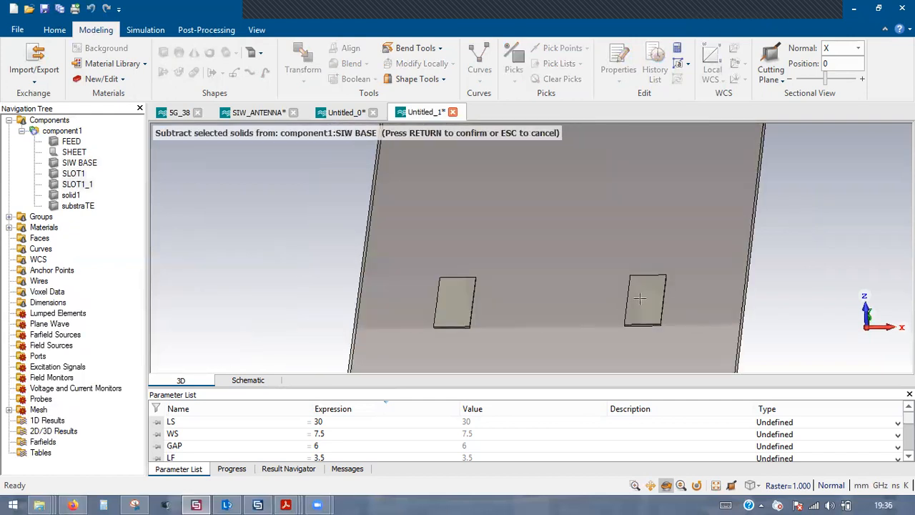
key("Return")
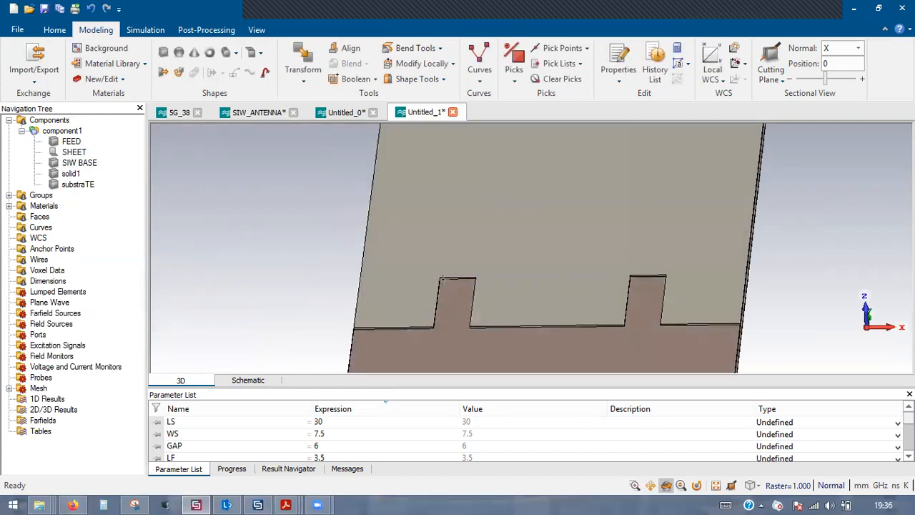
- Delete the SHEET face from the front edge of SIW BASE between the two slots
scroll(636, 289, "up", 3)
scroll(636, 289, "down", 3)
scroll(601, 301, "up", 5)
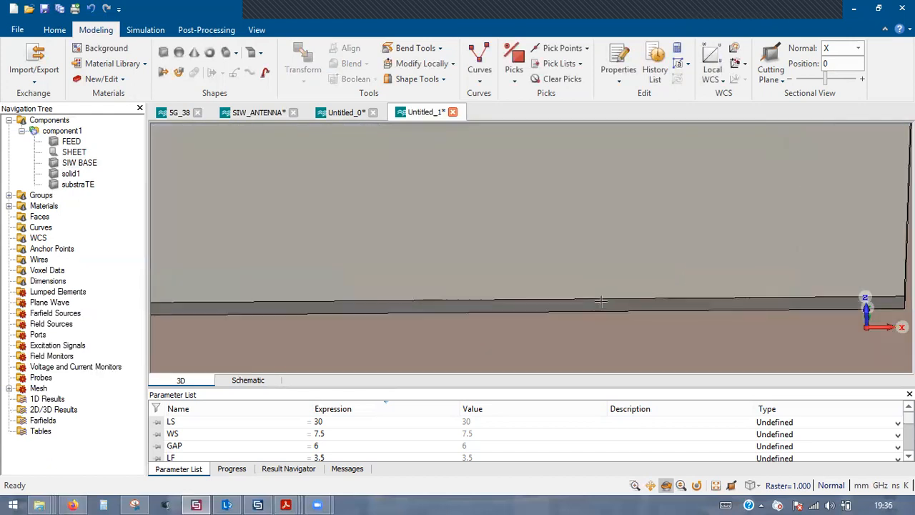
left_click(601, 303)
scroll(603, 304, "down", 2)
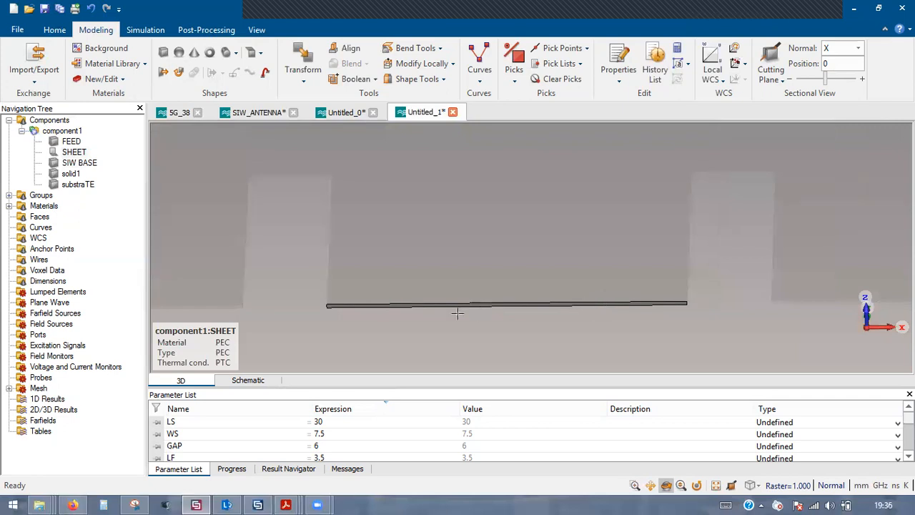
scroll(458, 312, "up", 3)
right_click(98, 152)
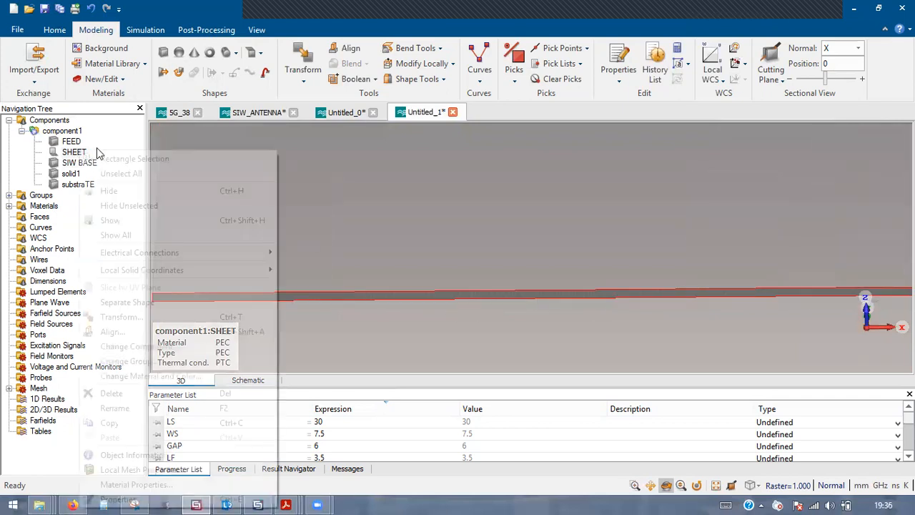
left_click(166, 394)
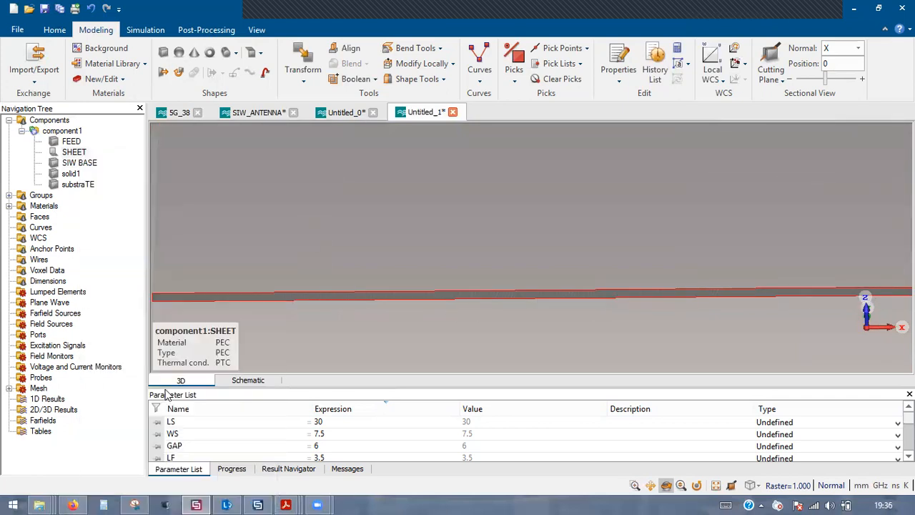
left_click(431, 283)
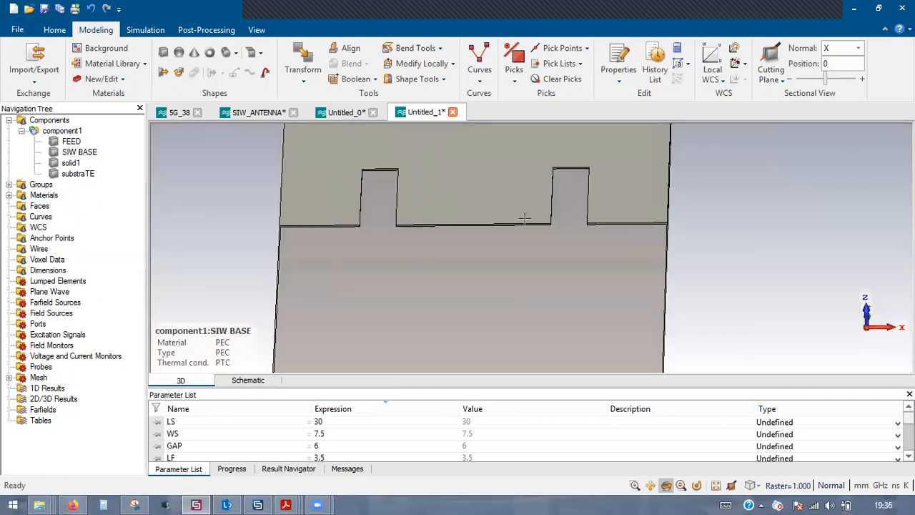
- Pick the short vertical edge at the outer mouth corner of the negative X slot in SIW BASE
left_click(775, 189)
scroll(519, 208, "down", 3)
scroll(429, 205, "up", 6)
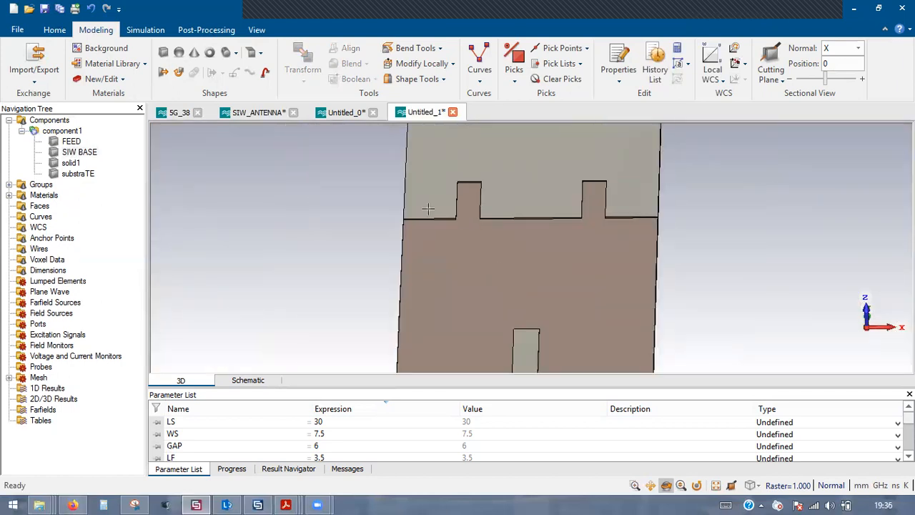
left_click_drag(445, 205, 495, 232)
scroll(524, 251, "up", 5)
key("e")
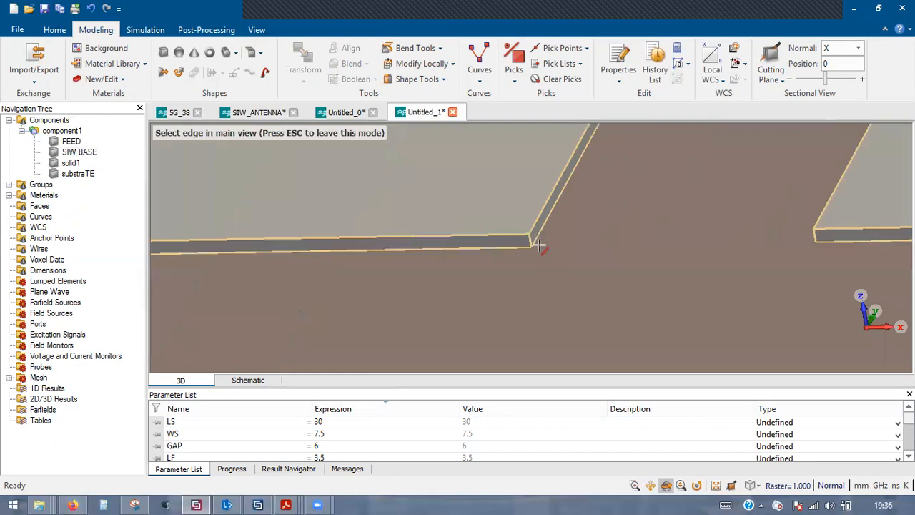
left_click(531, 240)
scroll(533, 240, "down", 4)
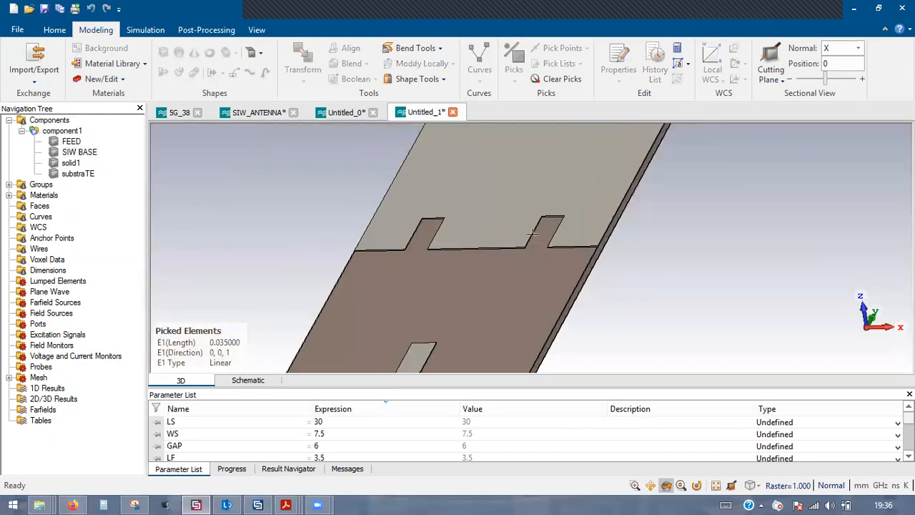
- Pick the matching outer mouth corner edge of the positive X slot and start blending both picked edges
scroll(578, 276, "up", 4)
left_click_drag(598, 278, 714, 255)
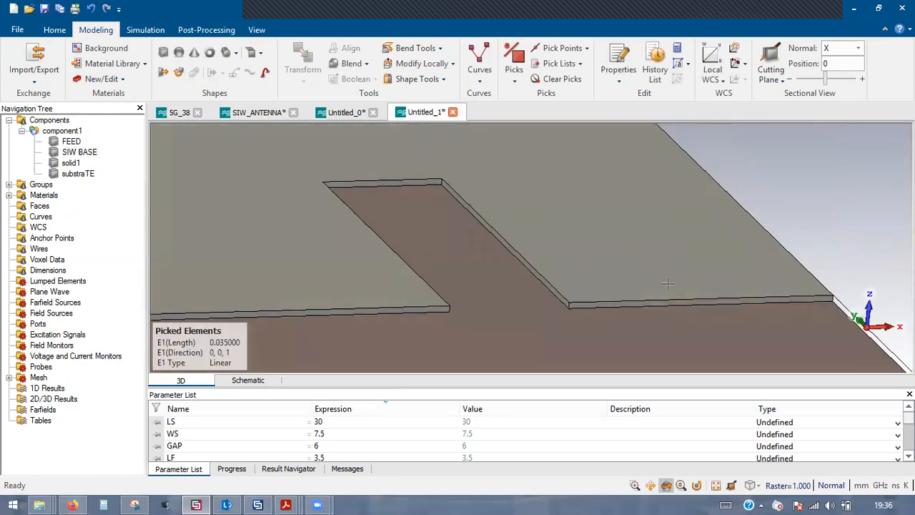
scroll(653, 292, "up", 3)
key("e")
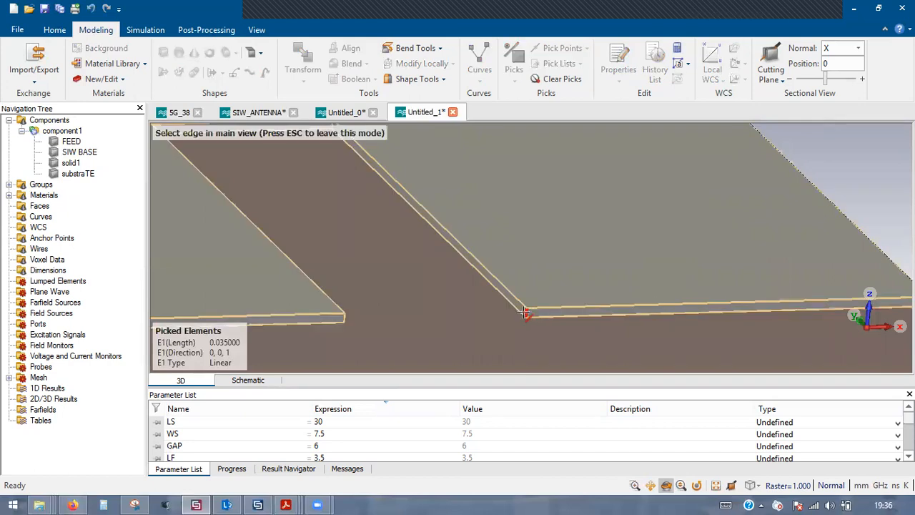
left_click(550, 307)
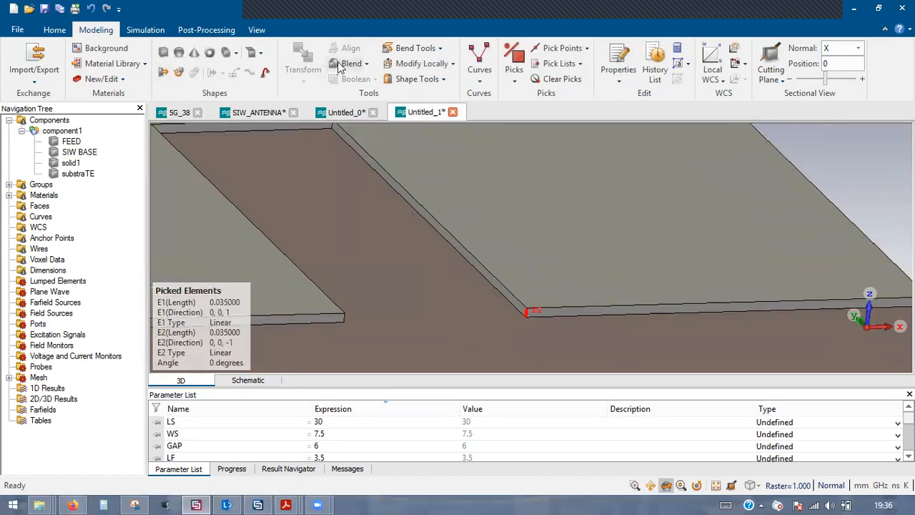
key("b")
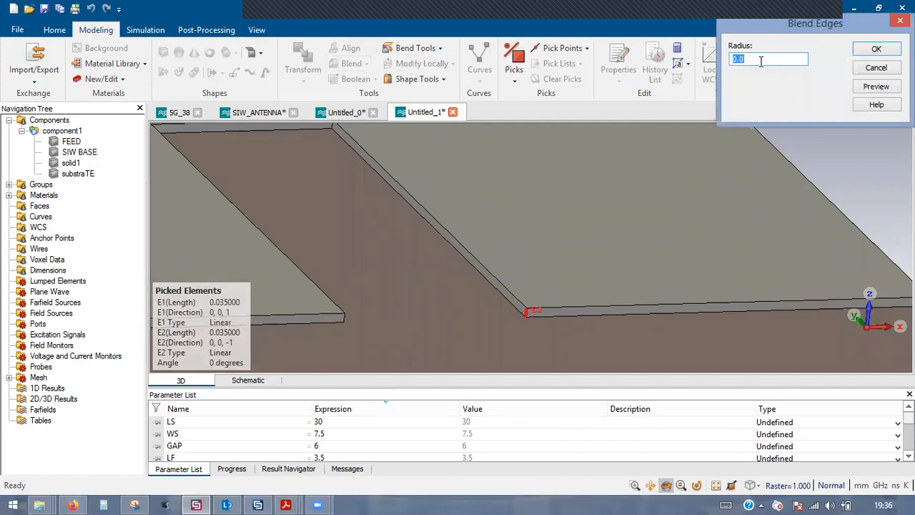
- Try blend radii of 0.2 and 45 on the two picked slot edges in preview
type("2")
left_click(876, 86)
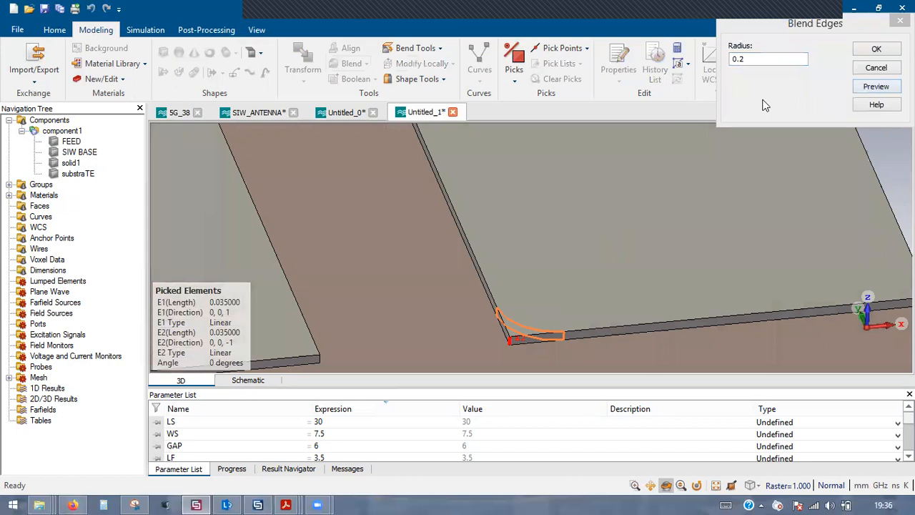
double_click(762, 59)
type("45")
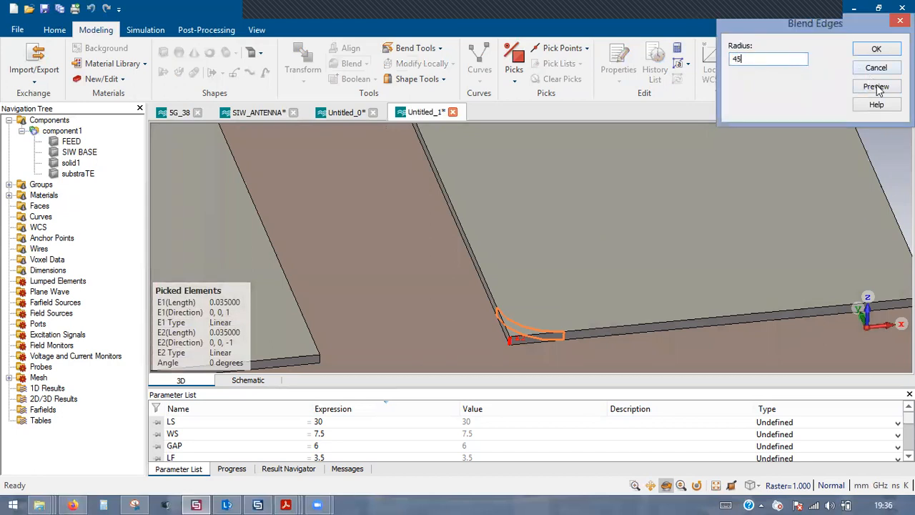
left_click(876, 86)
scroll(641, 237, "down", 6)
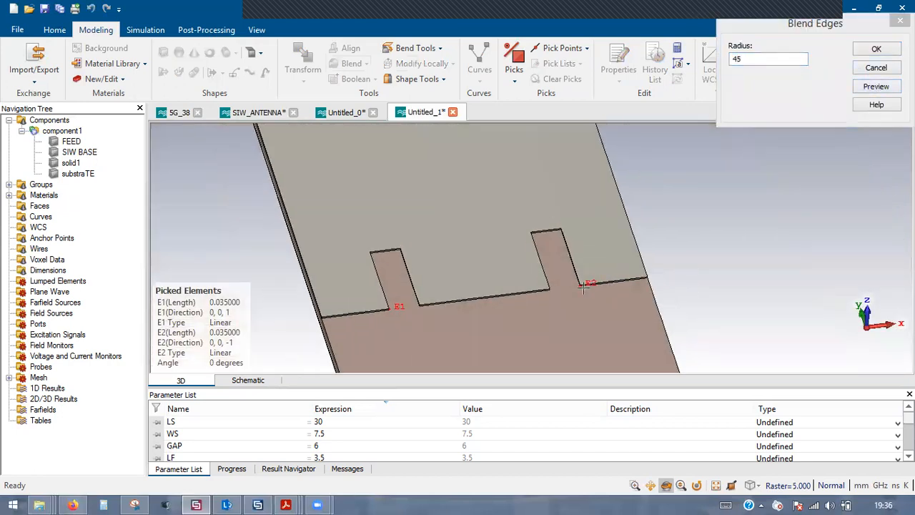
scroll(589, 280, "up", 6)
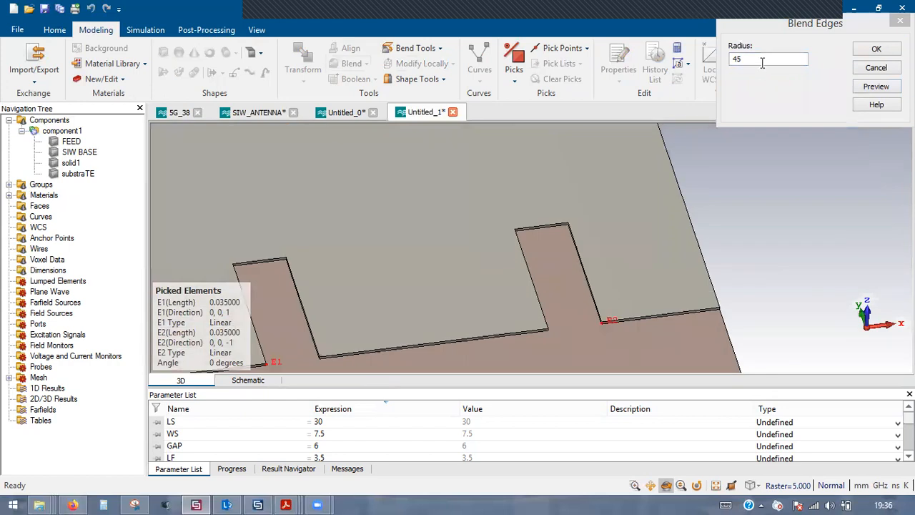
- Try blend radii of 2 and 3 on the picked slot edges in preview
double_click(762, 60)
type("2")
left_click(872, 86)
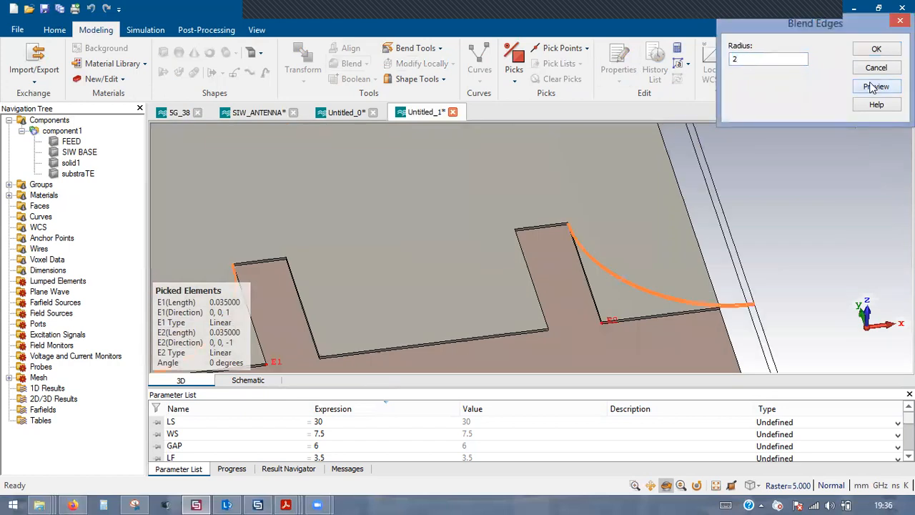
left_click_drag(585, 226, 587, 286)
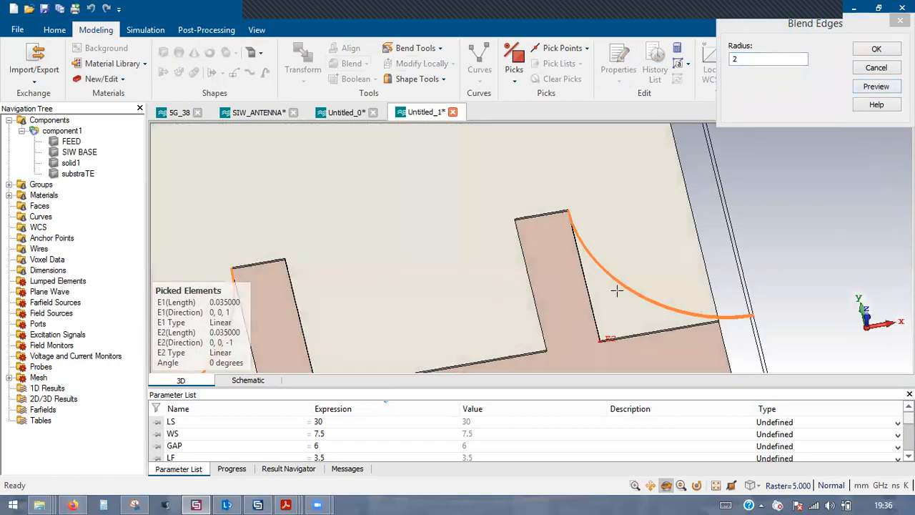
scroll(642, 307, "up", 2)
double_click(763, 61)
type("3")
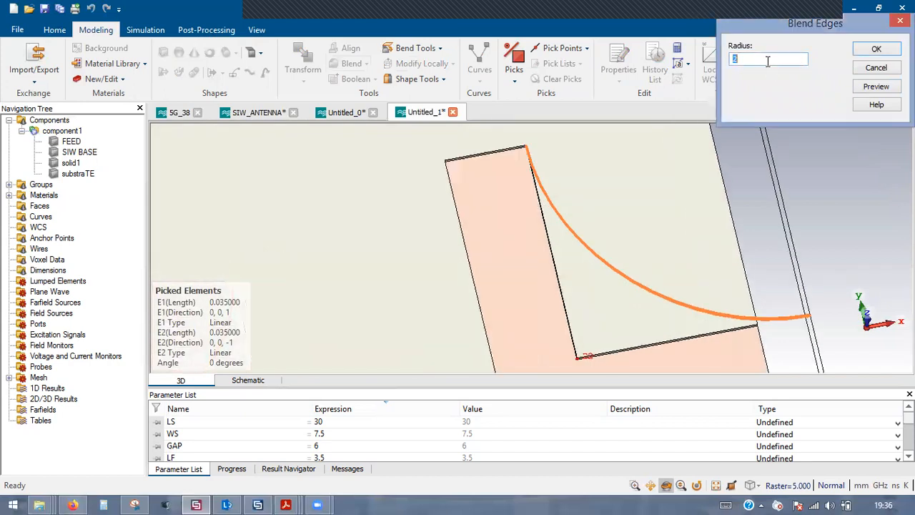
left_click(874, 88)
- Set the blend radius to 1.8, preview it and apply it to both slot edges
left_click(759, 58)
type("1.8")
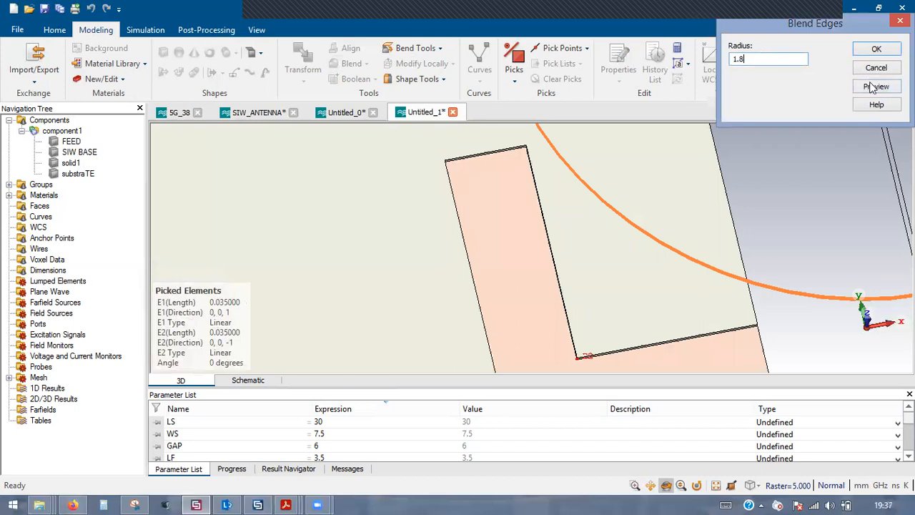
left_click(874, 87)
left_click_drag(676, 196, 673, 208)
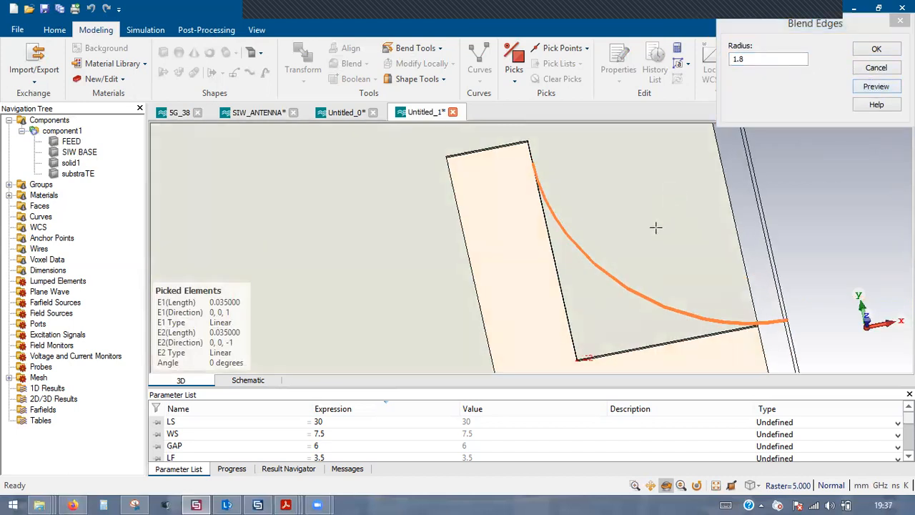
left_click(877, 48)
- Pick the end face of FEED that faces SIW BASE
left_click_drag(648, 250, 690, 268)
scroll(789, 256, "down", 6)
scroll(691, 267, "up", 3)
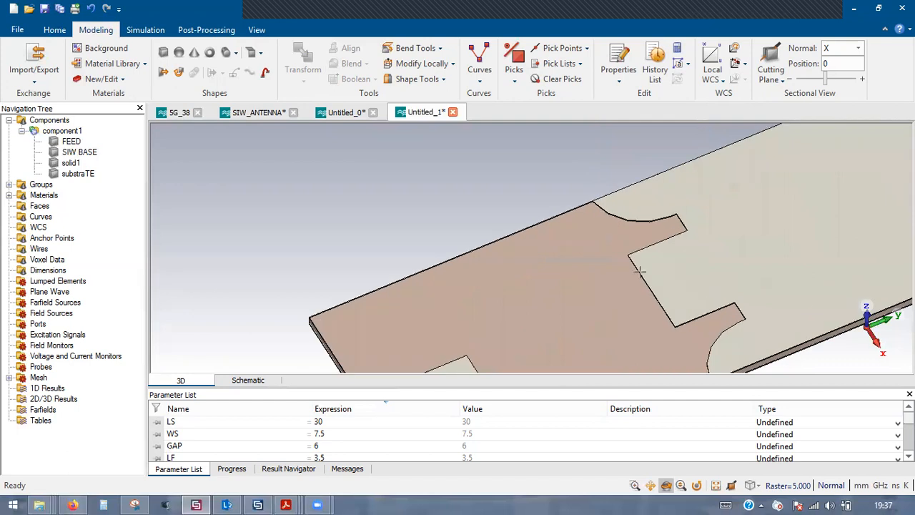
scroll(579, 257, "down", 3)
scroll(540, 258, "up", 3)
left_click_drag(539, 260, 472, 249)
scroll(472, 249, "up", 4)
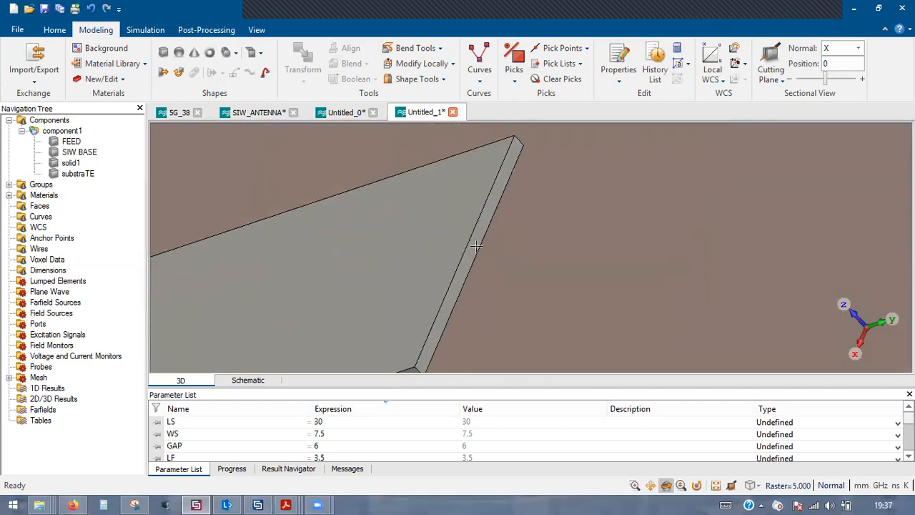
key("f")
left_click(419, 255)
- Pick the front face of SIW BASE between the two slots as the second face
scroll(419, 256, "down", 5)
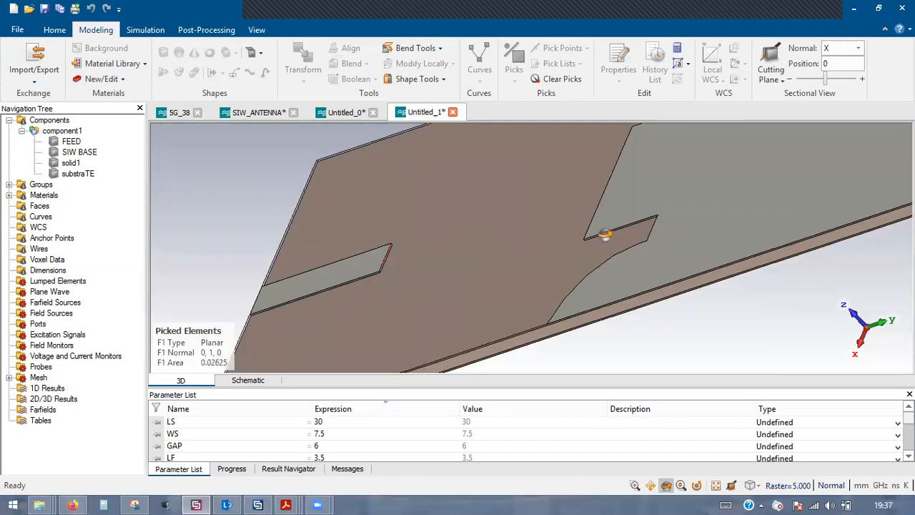
scroll(605, 235, "up", 5)
key("f")
left_click(598, 202)
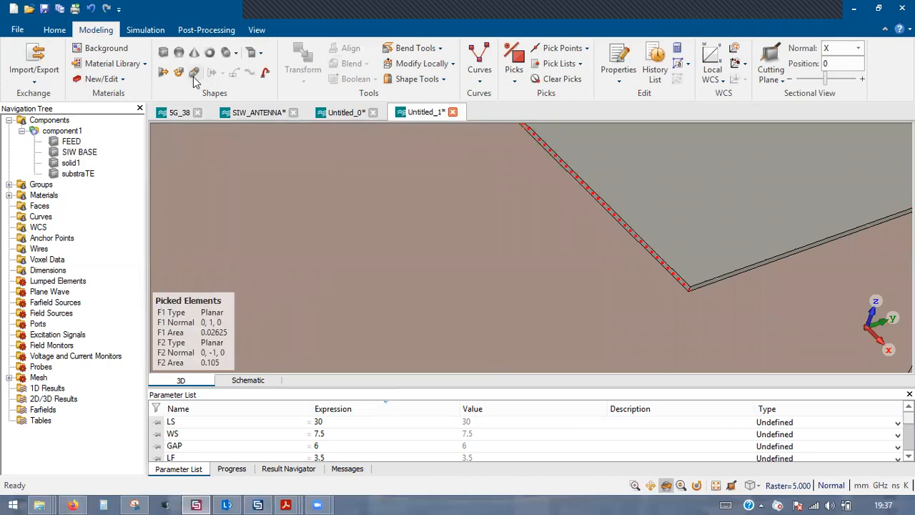
- Preview and create a PEC loft in component1 between the two picked faces, with minimized twist and smoothness 0.0
left_click(194, 74)
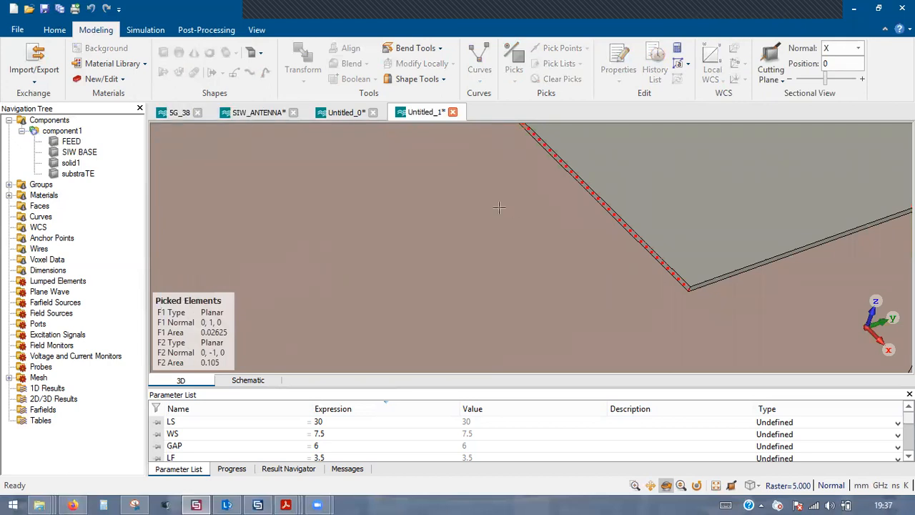
scroll(536, 219, "down", 3)
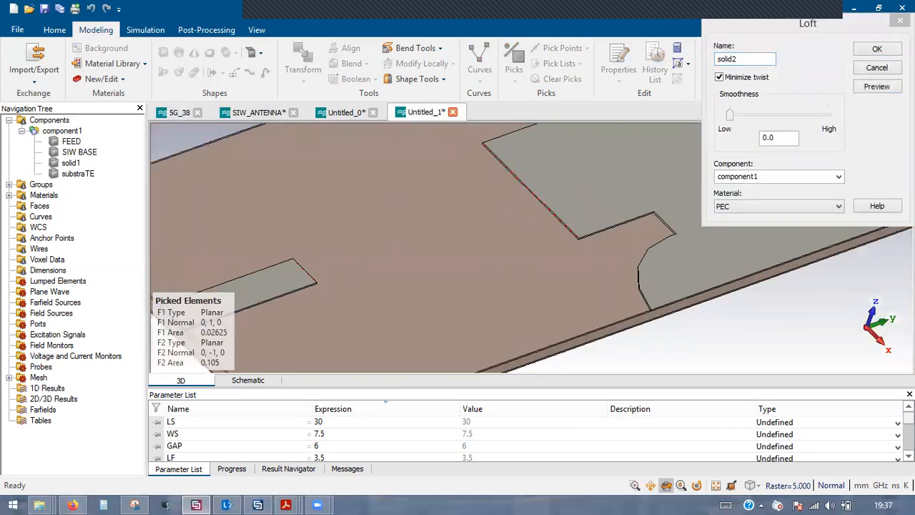
left_click(877, 86)
left_click_drag(516, 201, 535, 205)
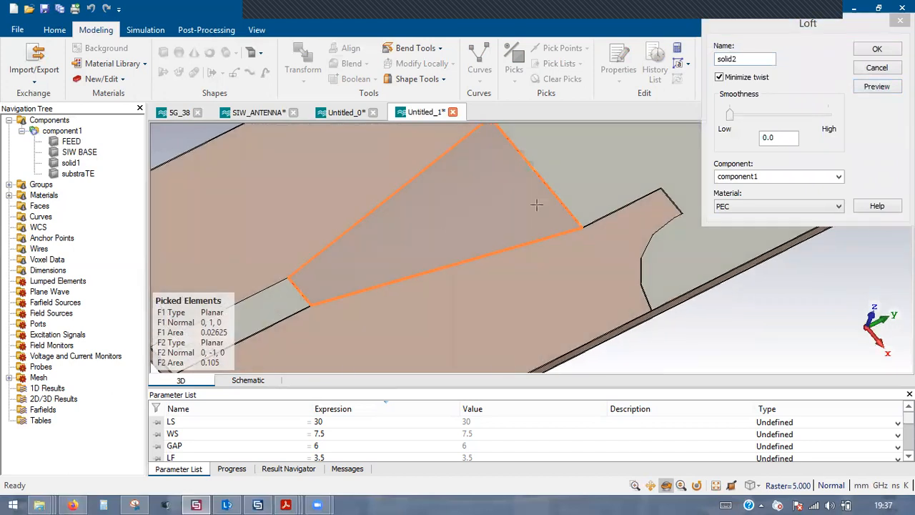
left_click(881, 51)
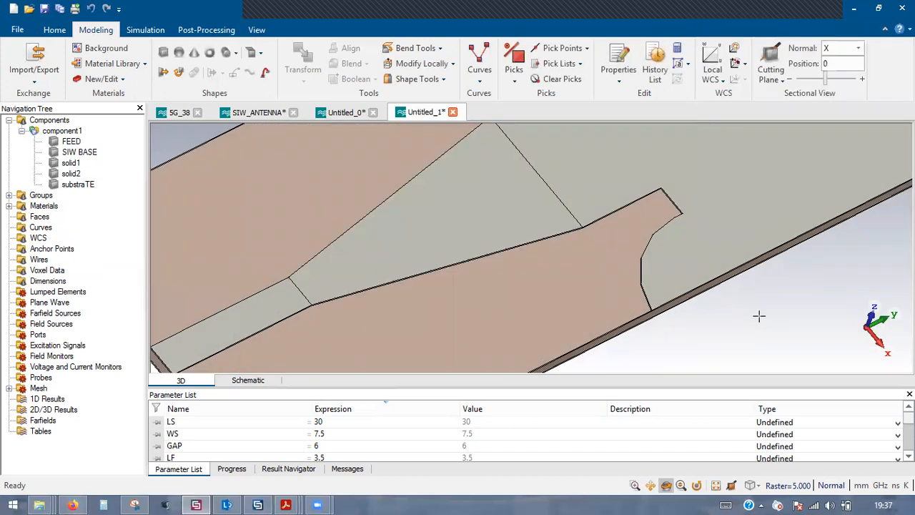
- Examine the via layout in the SIW_ANTENNA reference project and return to the Untitled_1 model
scroll(552, 288, "down", 5)
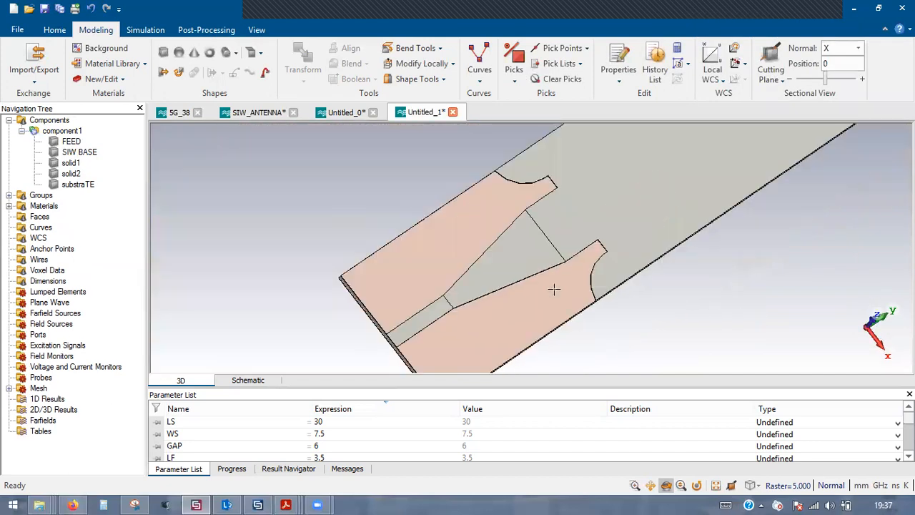
left_click(258, 113)
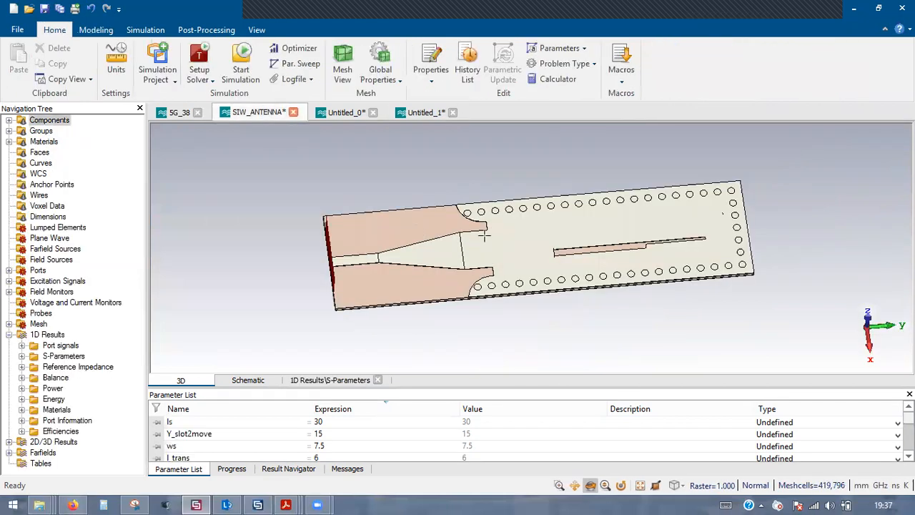
left_click(420, 112)
- Place the local WCS at the upper corner point of SIW BASE where the blended slot meets the outer edge
scroll(539, 205, "up", 5)
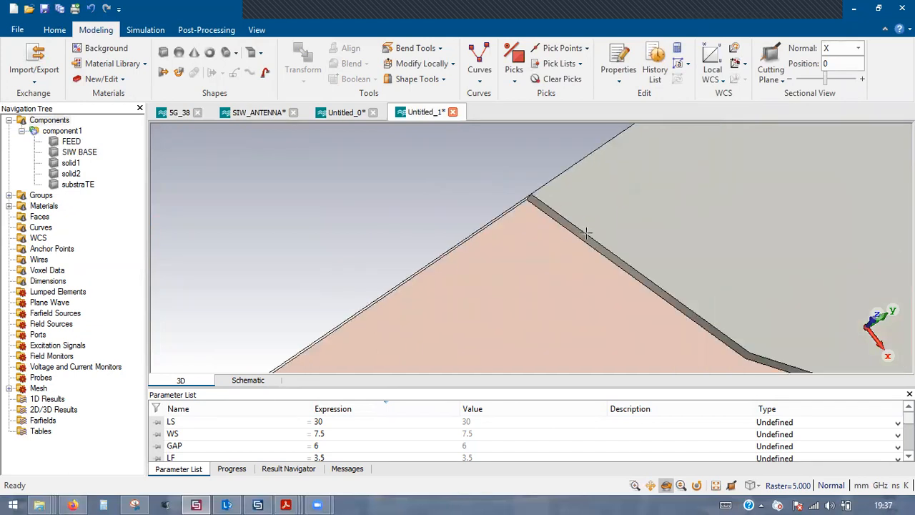
key("p")
left_click(531, 196)
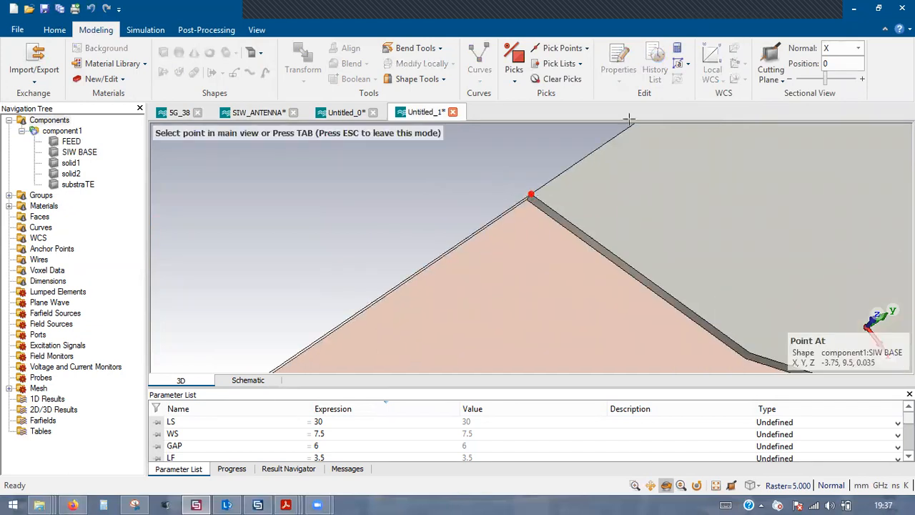
left_click(713, 59)
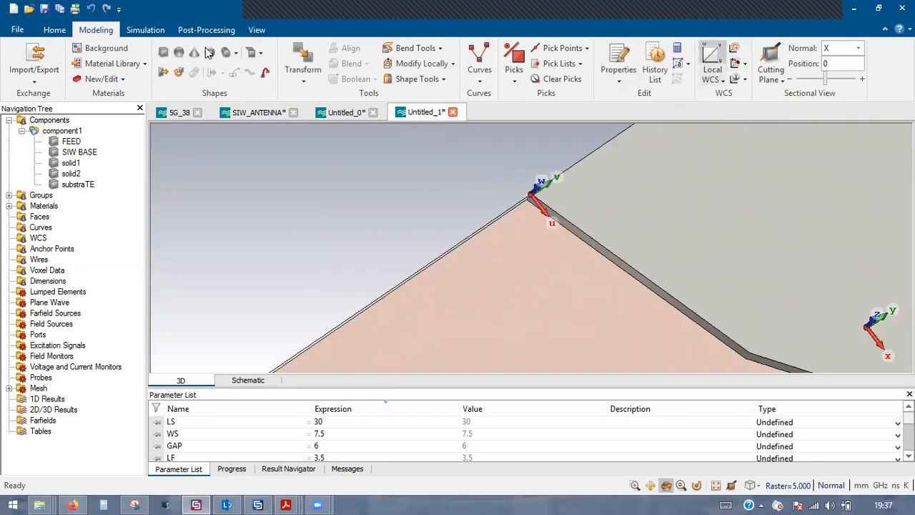
- Move the local WCS inward from the corner with a DU offset of 0.75 plus a DV offset
left_click(679, 64)
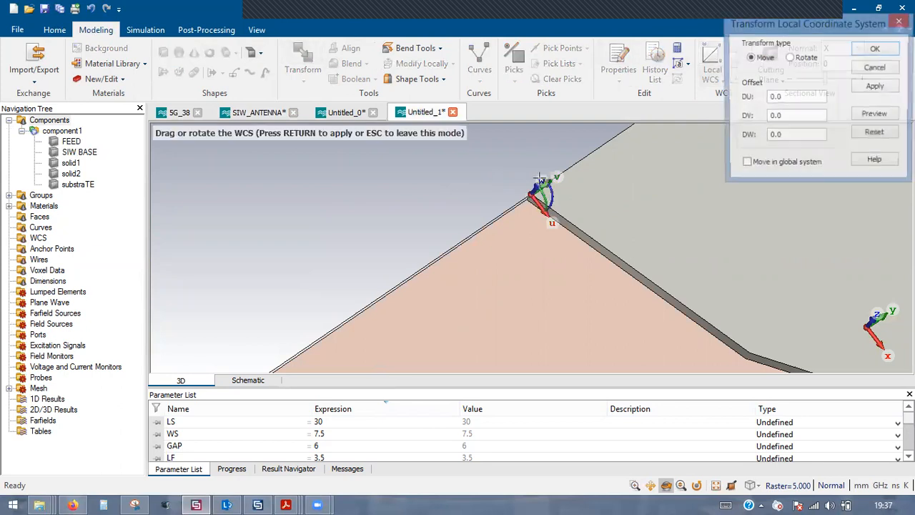
left_click_drag(536, 197, 605, 252)
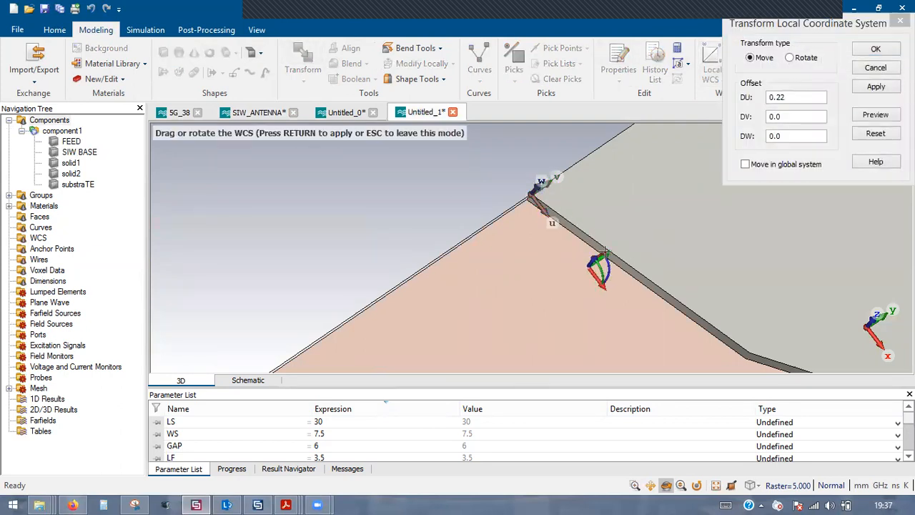
left_click_drag(655, 240, 701, 228)
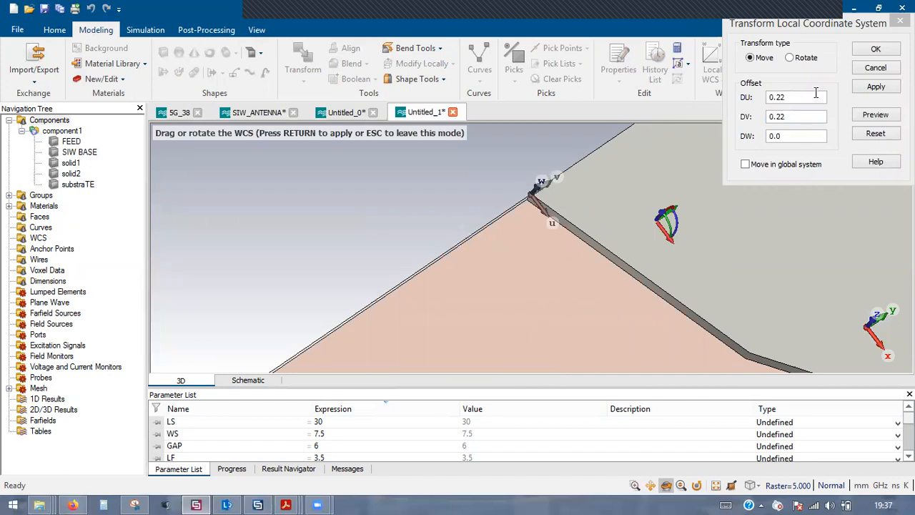
left_click(811, 96)
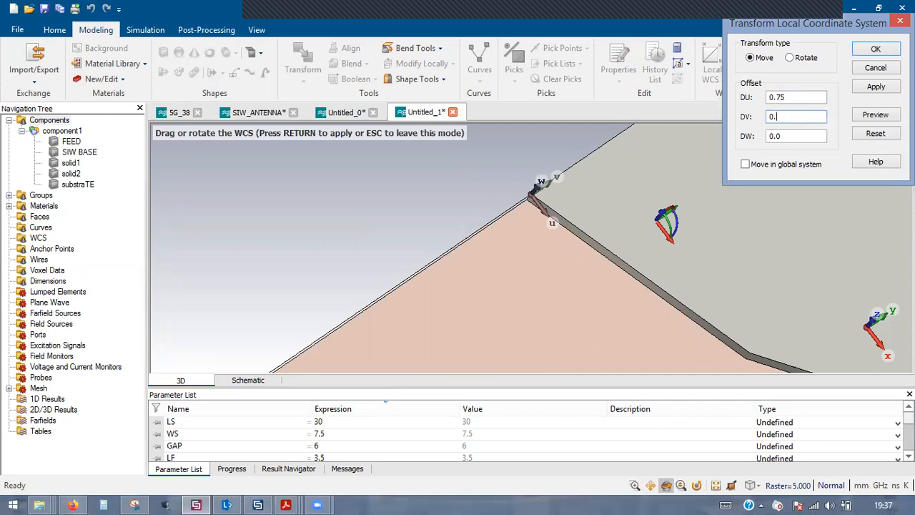
left_click(869, 118)
left_click(876, 51)
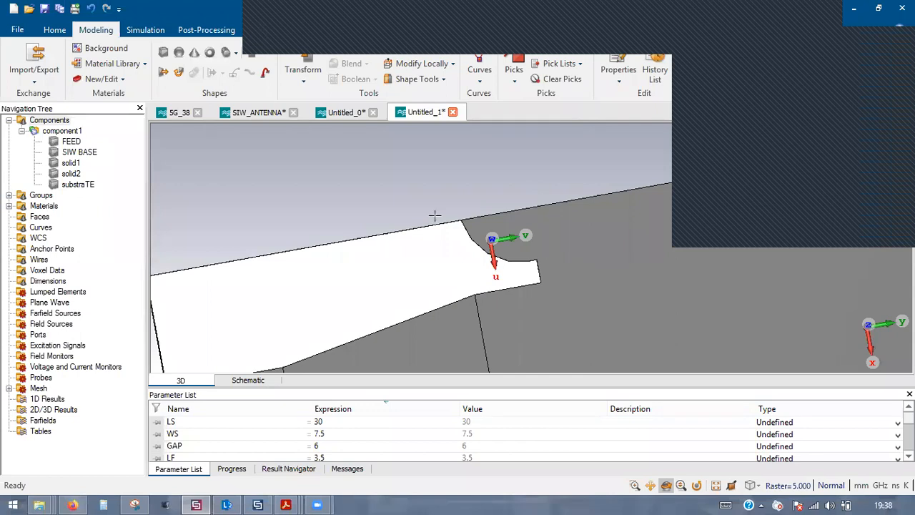
- Set up a PEC cylinder named VIA1 along W, with inner radius R_VIA and Wmax -HC-HS-HC
left_click(226, 52)
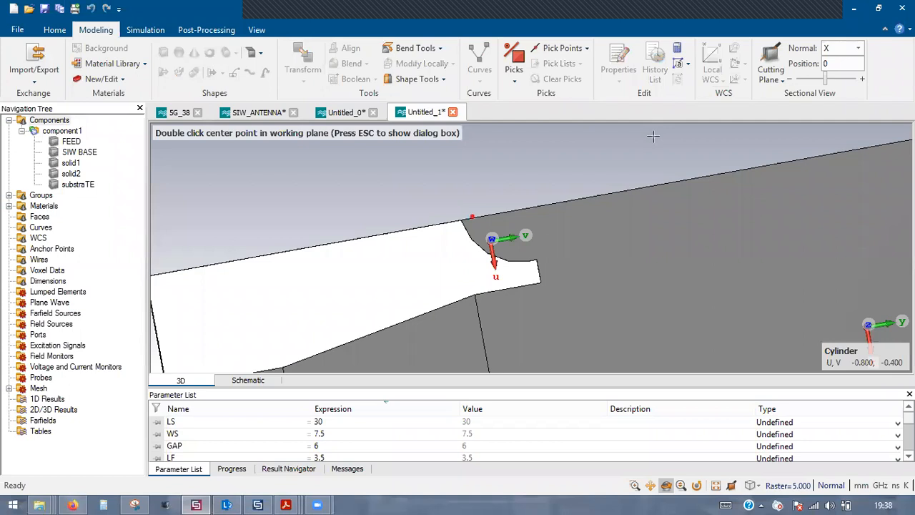
key("Escape")
type("VIA1")
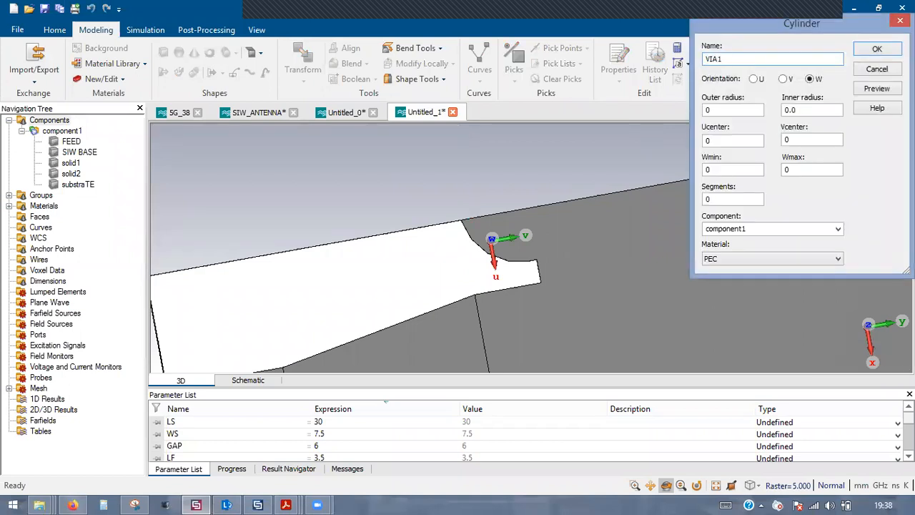
key("Tab")
key("Tab")
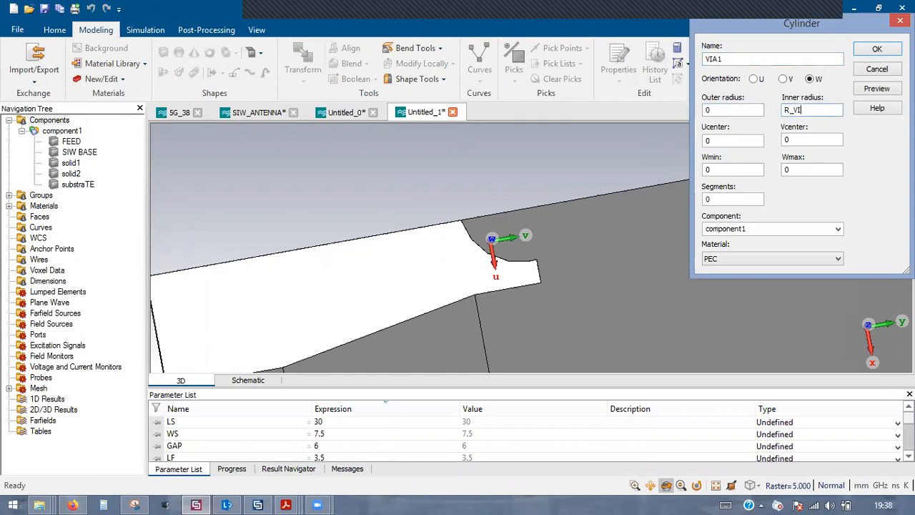
key("Tab")
key("Tab")
key("Tab")
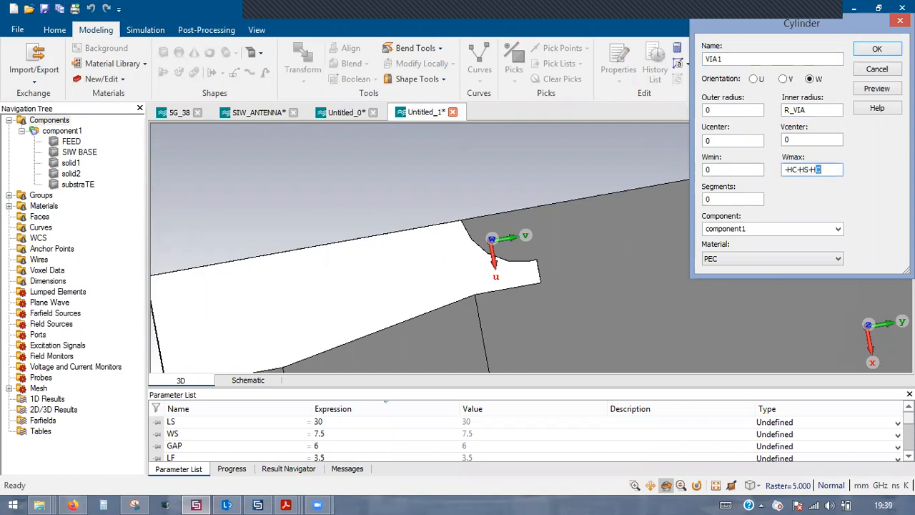
- Define the parameter R_VIA as 0.25 and try to preview the cylinder
left_click(876, 90)
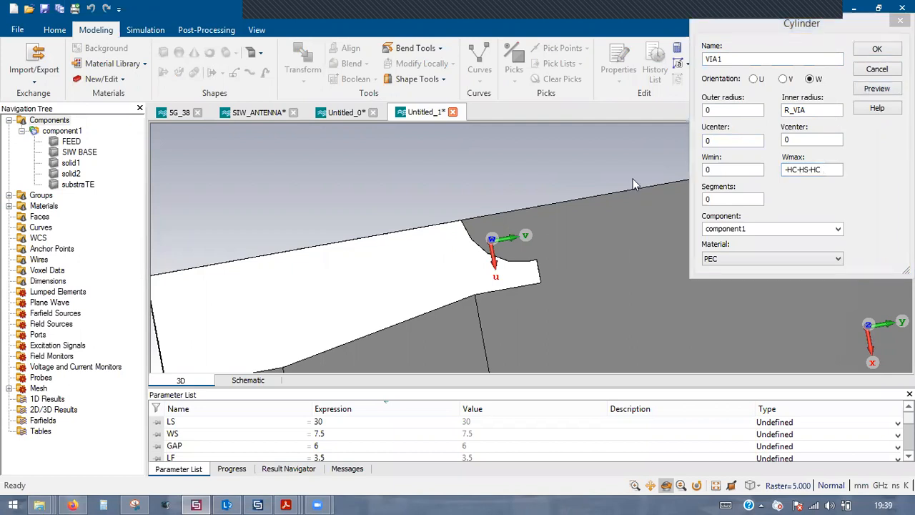
type("0.25")
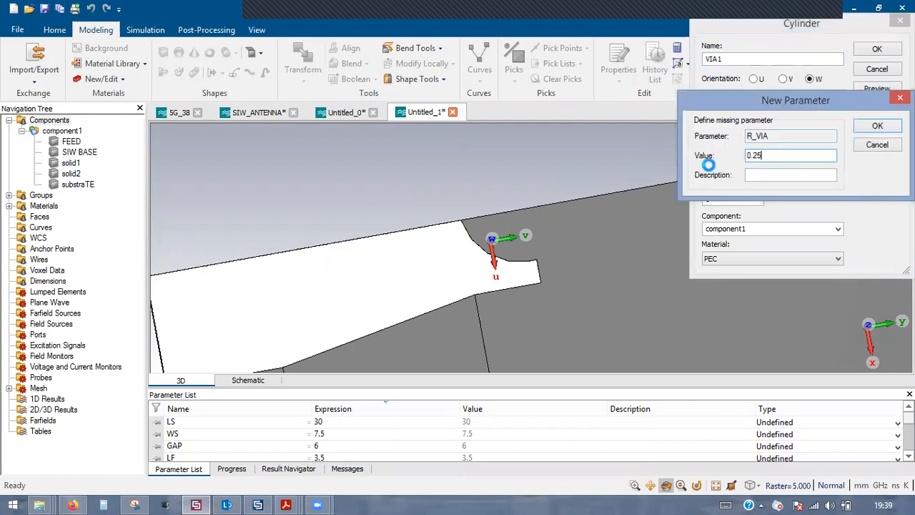
key("Return")
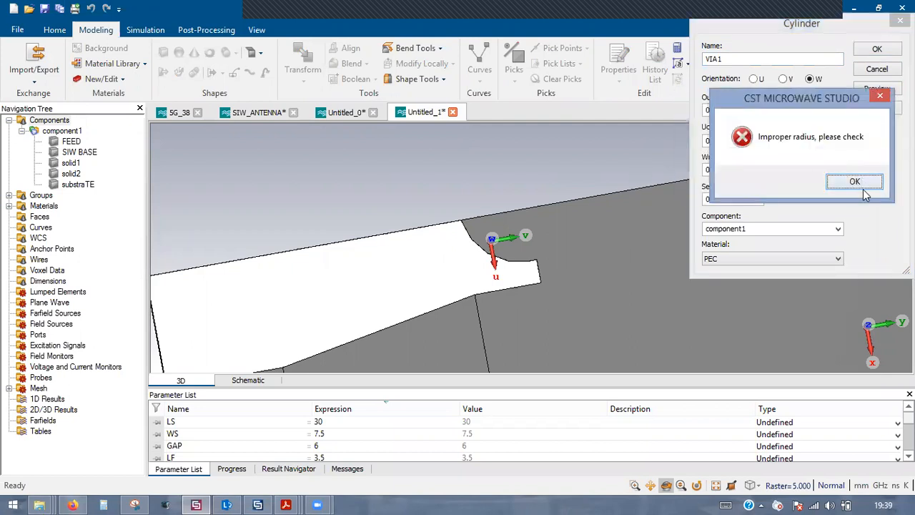
left_click(855, 182)
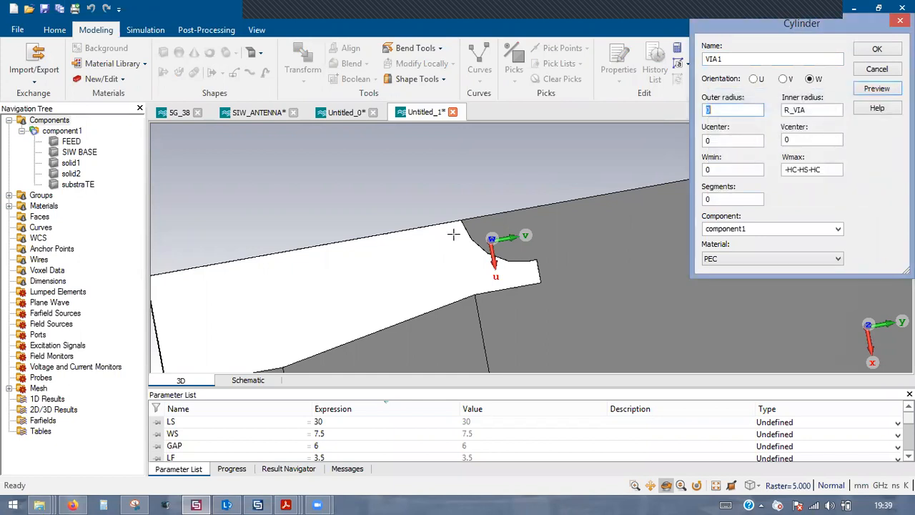
left_click(877, 88)
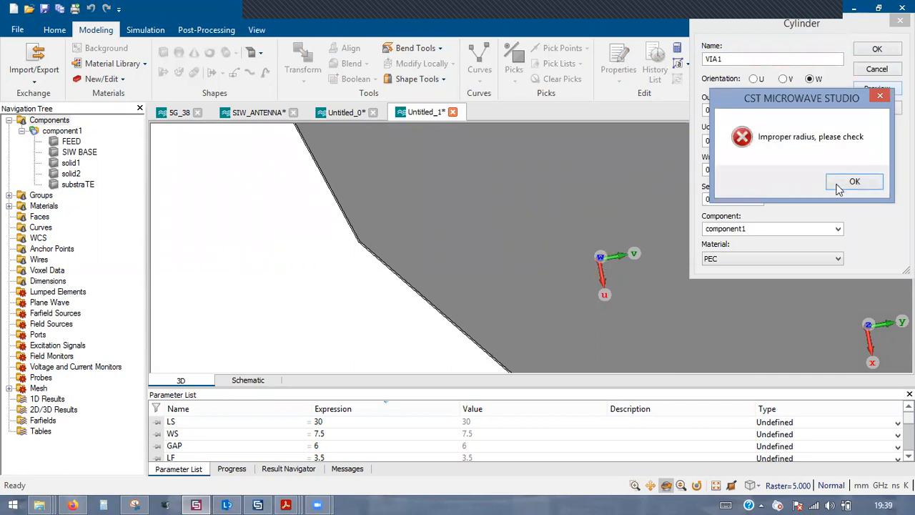
left_click(838, 186)
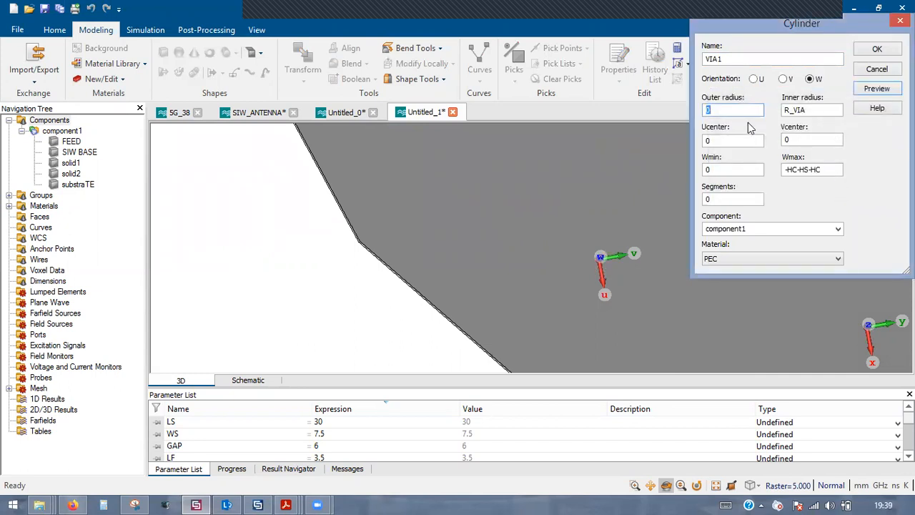
- Set VIA1's inner radius to 0 and outer radius to R_VIA, preview it and create the cylinder in component1
double_click(822, 110)
type("0")
double_click(725, 109)
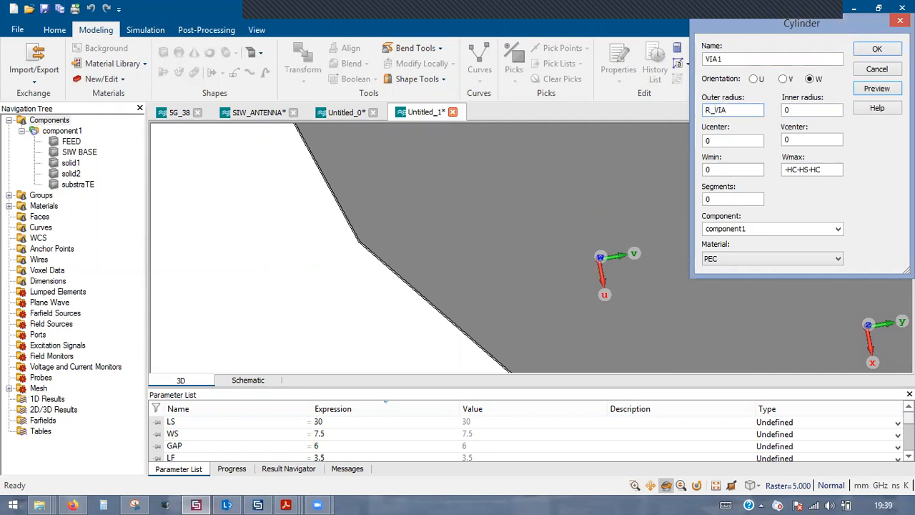
left_click(862, 90)
left_click_drag(505, 187, 547, 157)
scroll(553, 154, "up", 3)
left_click_drag(494, 207, 478, 486)
scroll(317, 250, "down", 3)
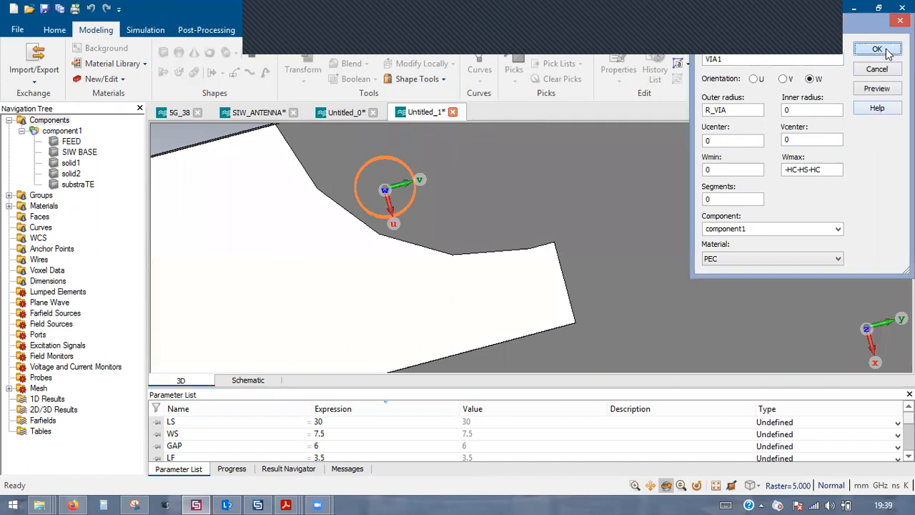
left_click(878, 49)
- Pick the two opposite rim points of VIA1 along the V axis and select the via
scroll(345, 247, "down", 3)
scroll(343, 239, "up", 2)
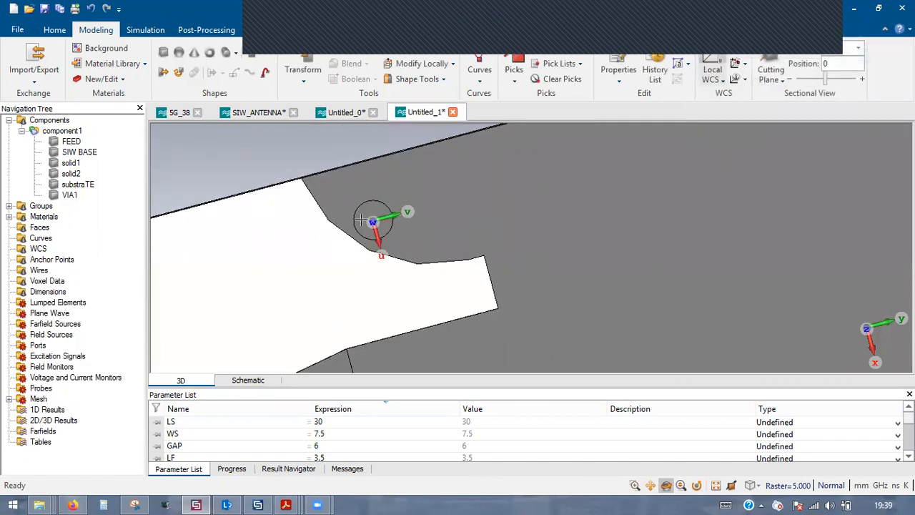
left_click_drag(361, 247, 276, 219)
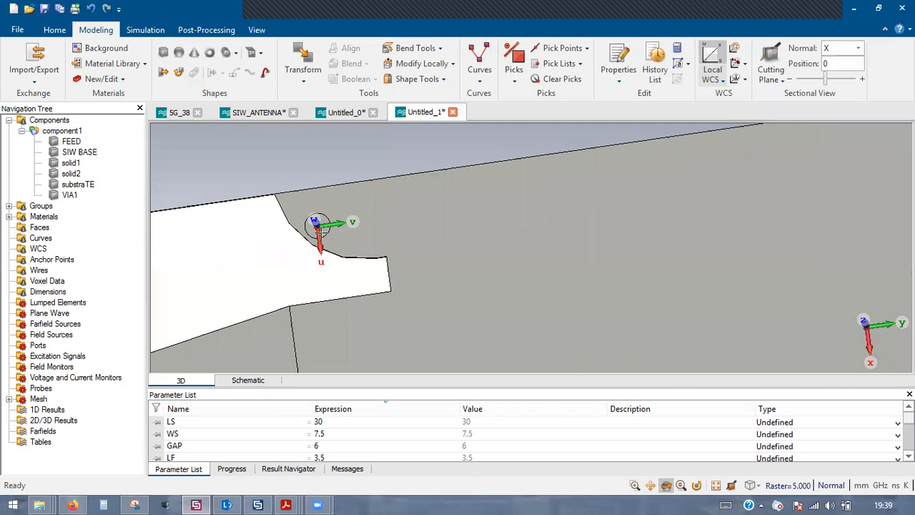
scroll(319, 220, "up", 2)
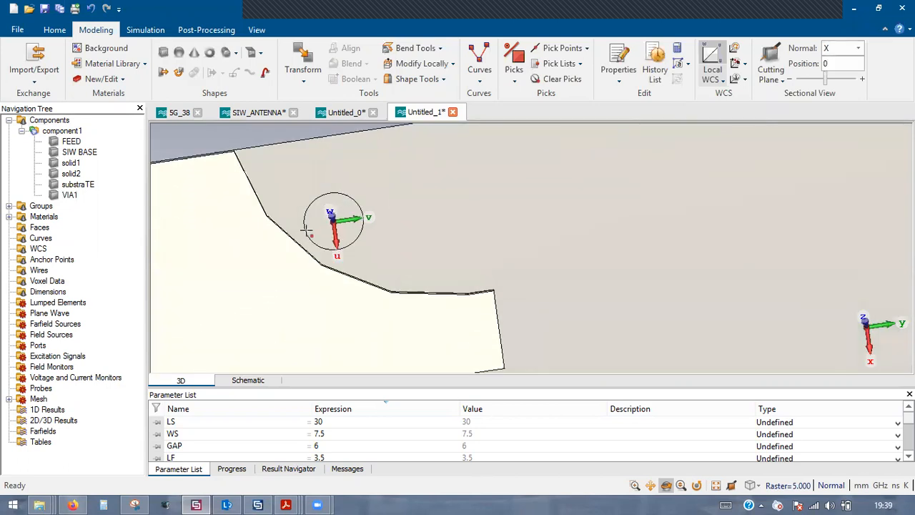
key("p")
left_click(305, 225)
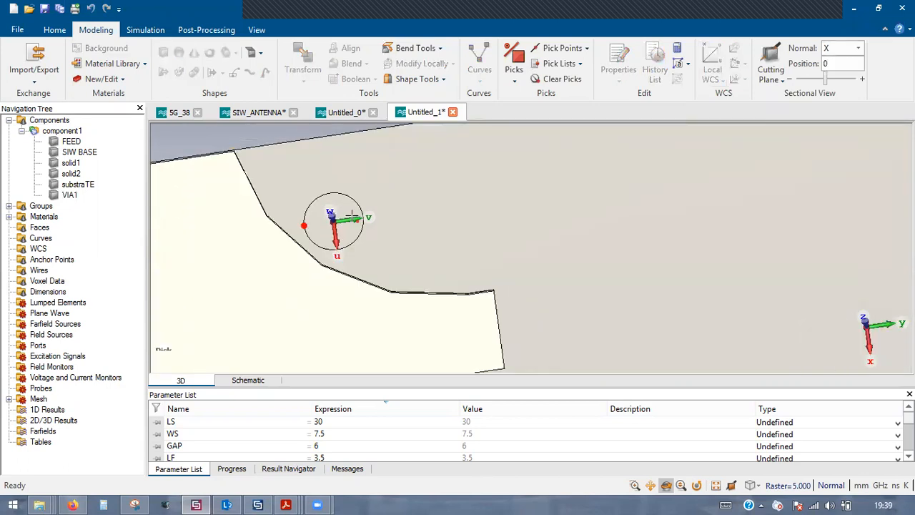
left_click(347, 212)
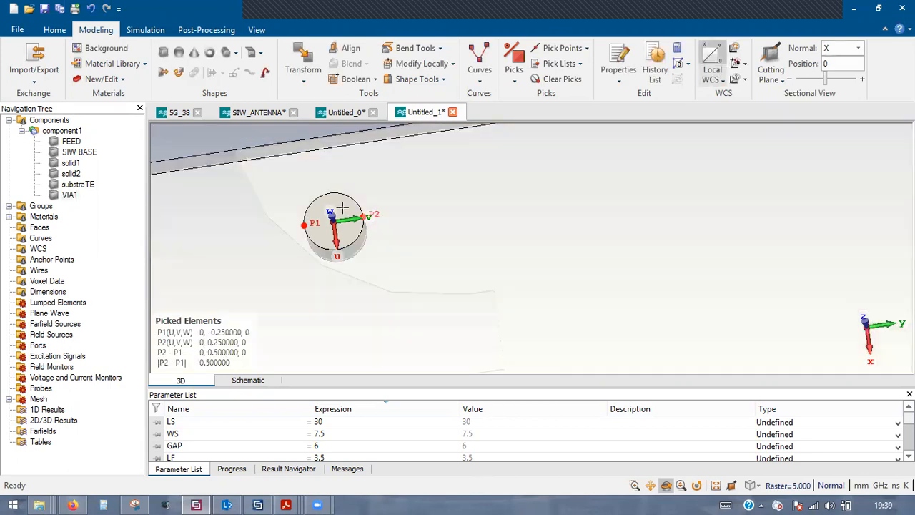
- Set up a copying translation of VIA1 without picked points, using V offset PITCH, and define PITCH as 1
left_click(302, 64)
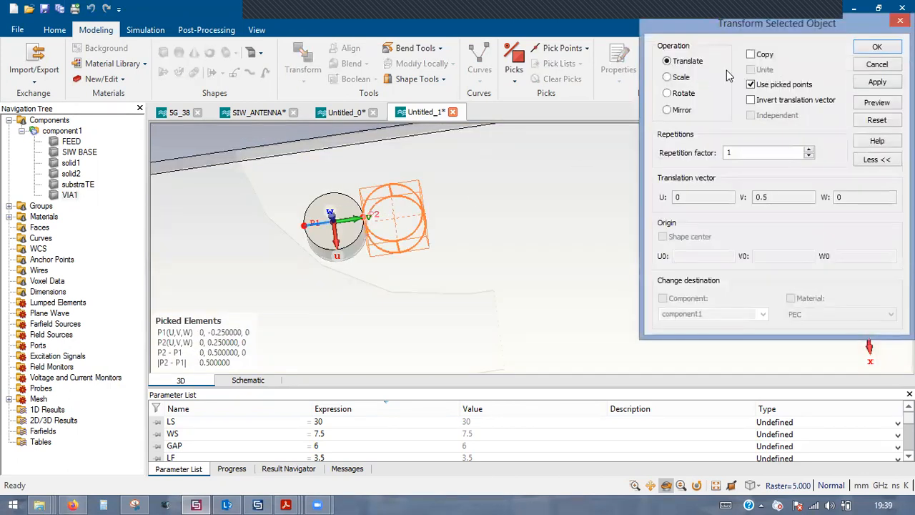
left_click(758, 55)
left_click(768, 85)
double_click(779, 198)
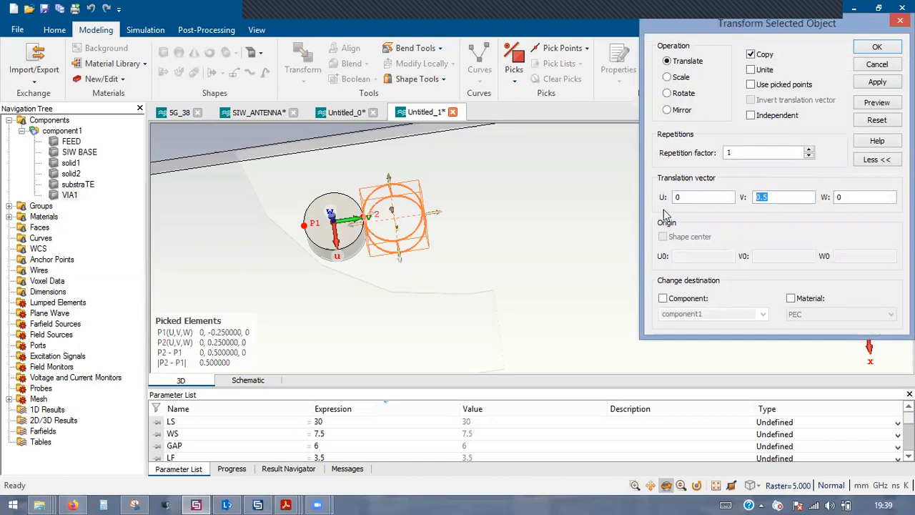
type("SPACE_VIA")
key("ctrl+a")
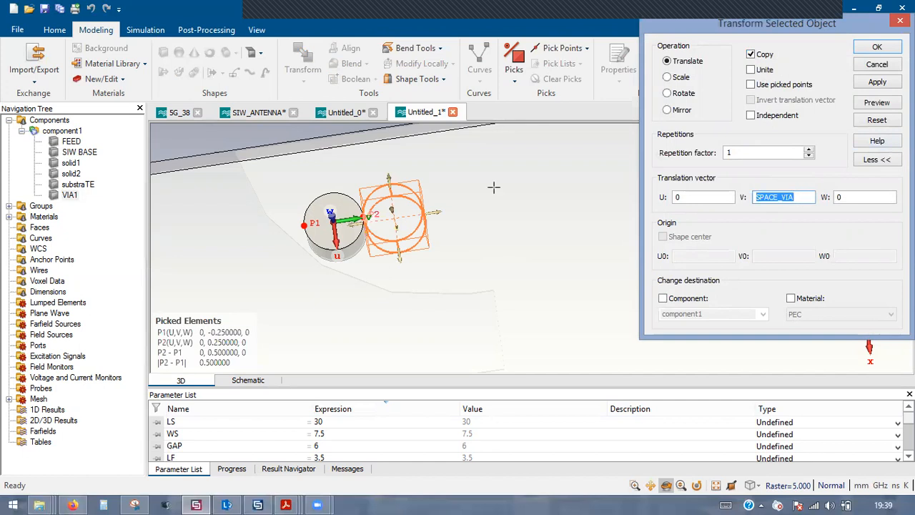
type("PITCH")
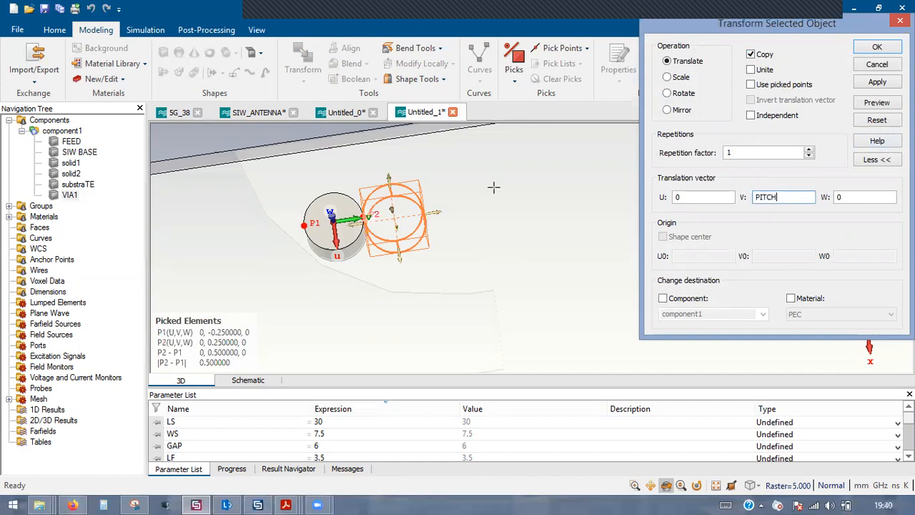
left_click(874, 102)
type("1")
left_click(879, 128)
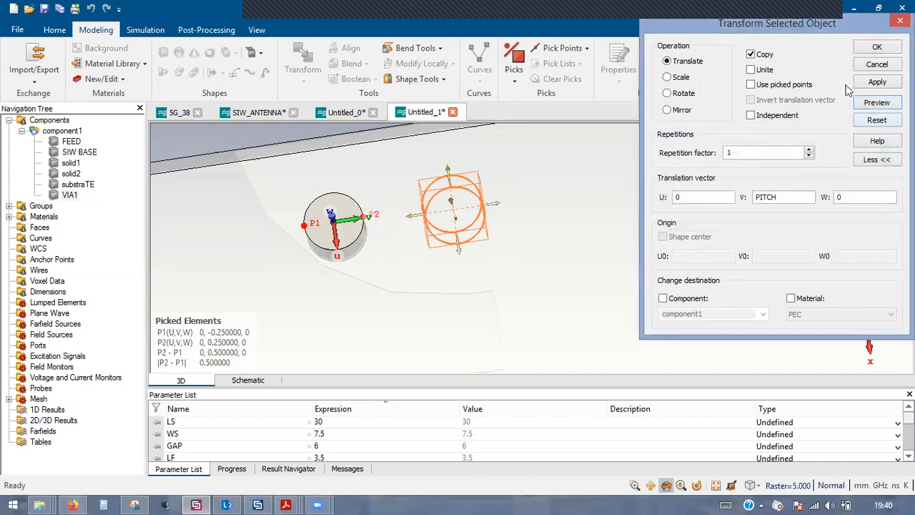
- Set the repetition factor to 19 and create the row of VIA1 copies along the substrate's long edge
left_click(810, 152)
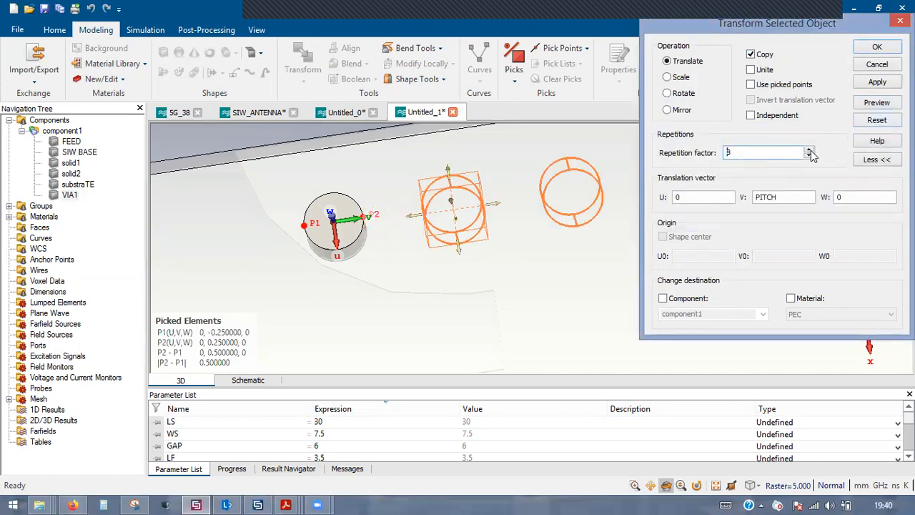
left_click(811, 150)
left_click(811, 151)
left_click(812, 151)
left_click(811, 151)
left_click(811, 151)
left_click(359, 247)
scroll(356, 246, "down", 6)
scroll(542, 216, "up", 1)
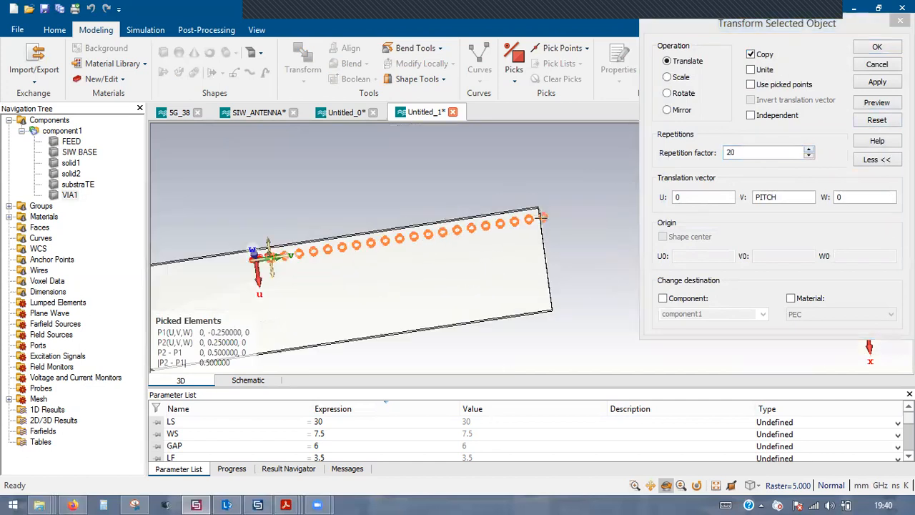
scroll(543, 216, "up", 3)
left_click(809, 155)
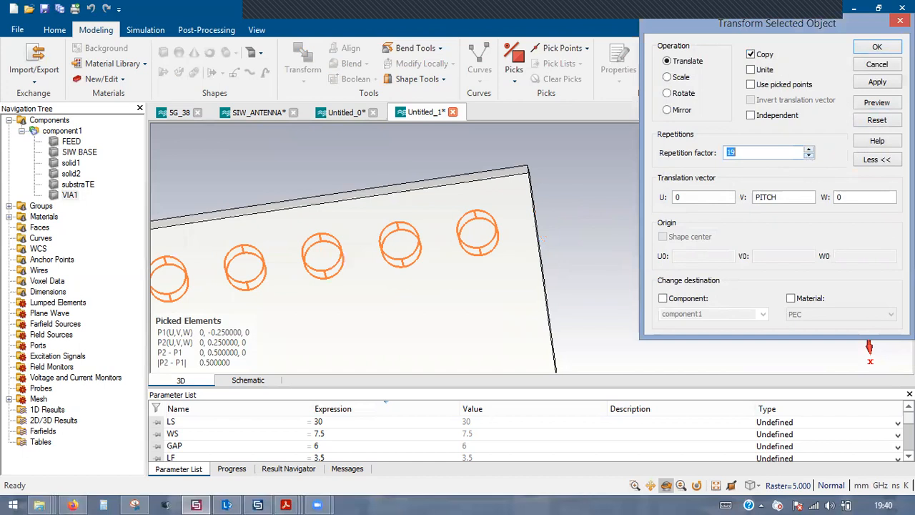
left_click(887, 47)
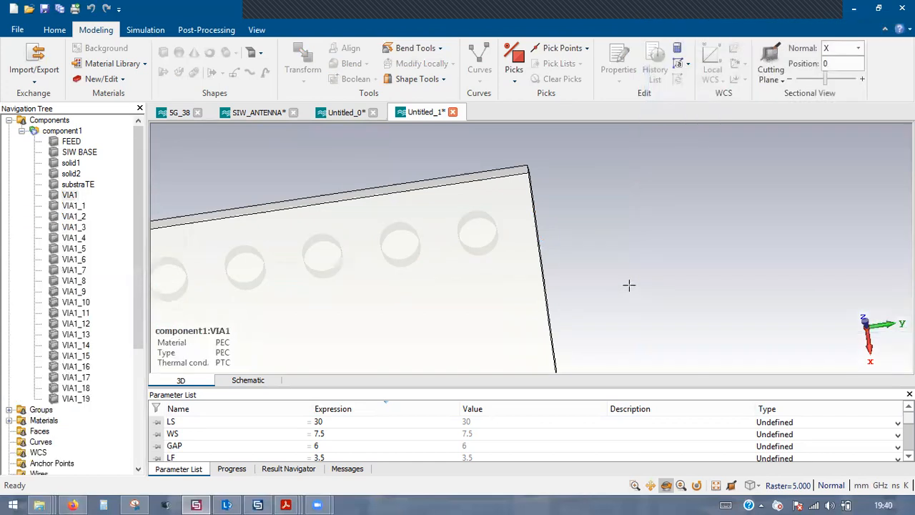
- Pick the two opposite rim points along the U axis on the last via of the row and start transforming that via
scroll(566, 210, "down", 3)
scroll(560, 221, "up", 3)
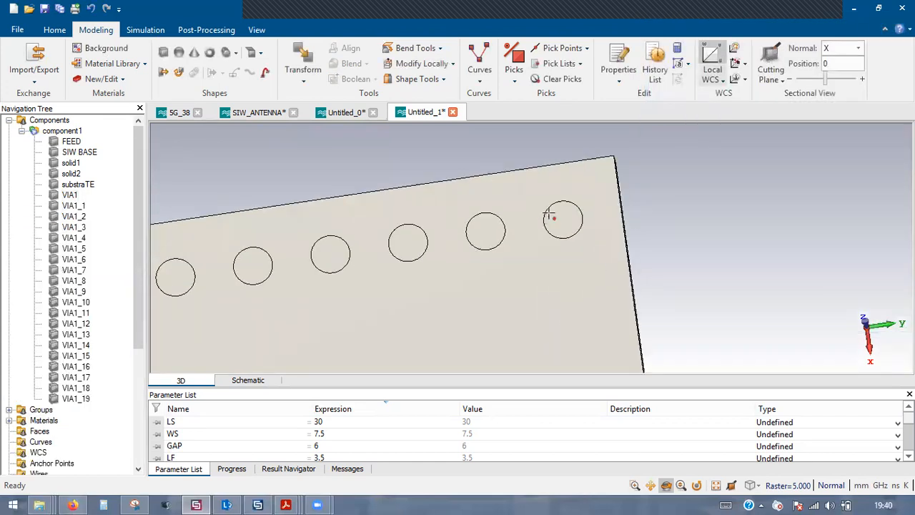
key("p")
double_click(560, 202)
key("p")
double_click(565, 237)
key("ctrl+t")
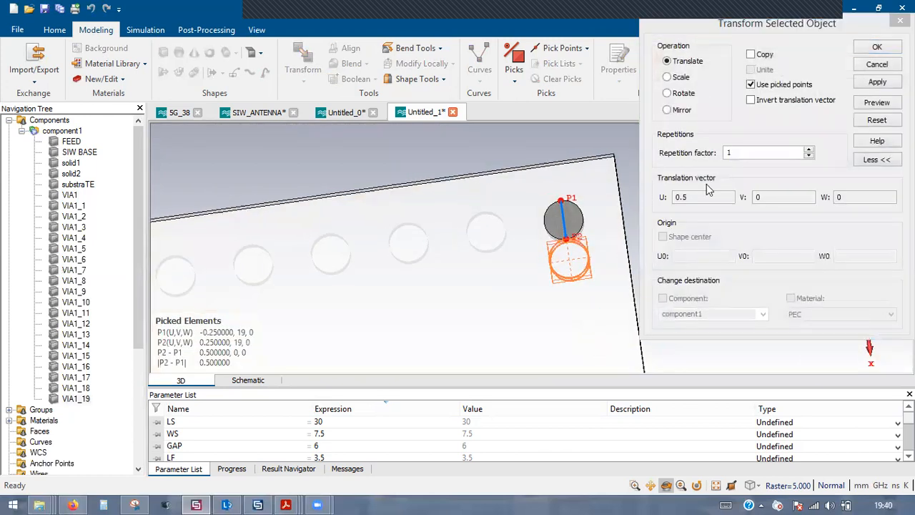
- Set up a copying translation of the corner via without picked points, using U offset PITCH, and preview it
left_click(761, 85)
double_click(708, 197)
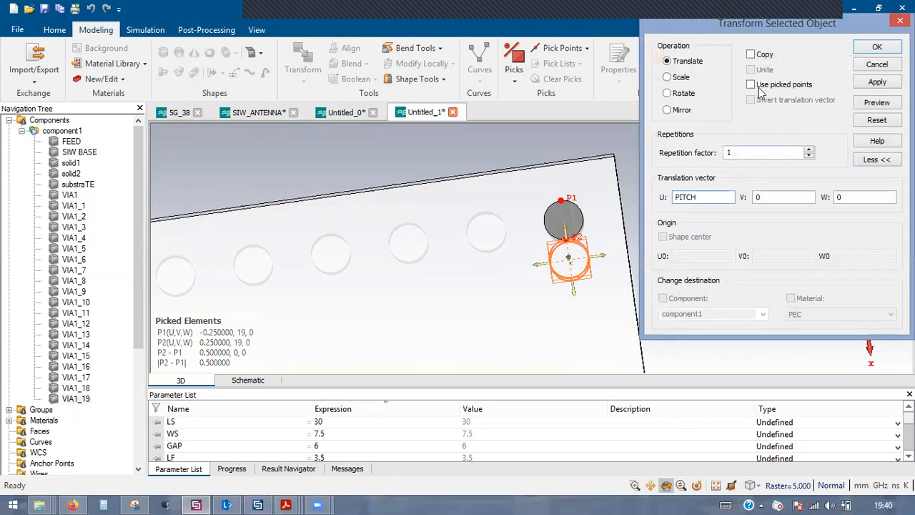
left_click(751, 54)
left_click(871, 104)
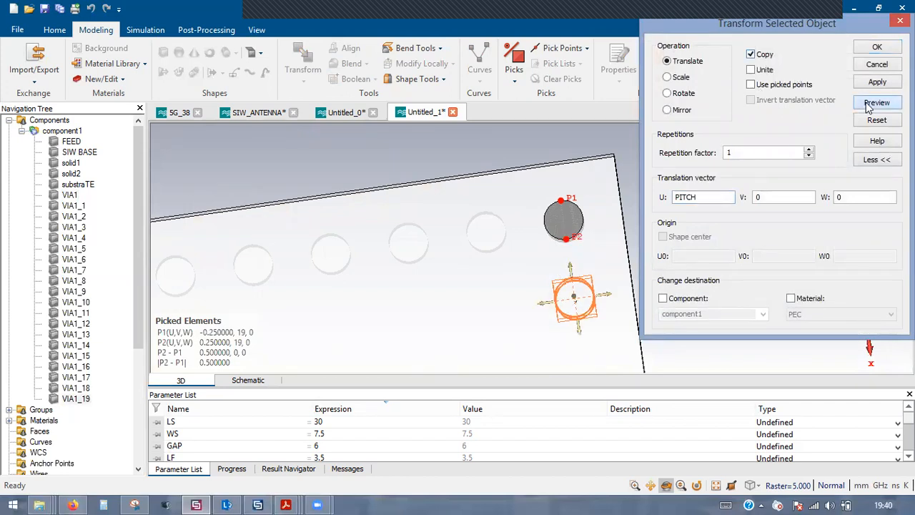
- Set the repetition factor to 6 and create the via copies across the substrate's short end
left_click(810, 150)
left_click(809, 149)
left_click(809, 149)
left_click(810, 150)
left_click(502, 168)
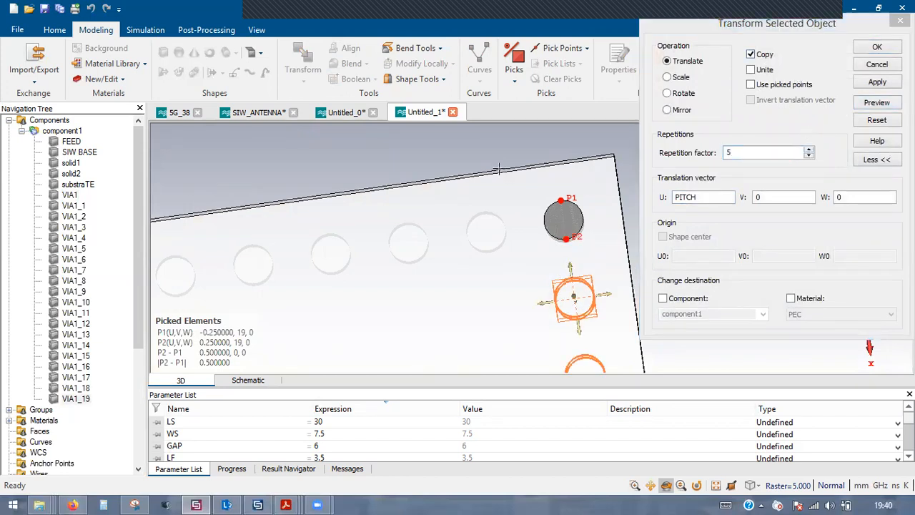
scroll(501, 170, "down", 5)
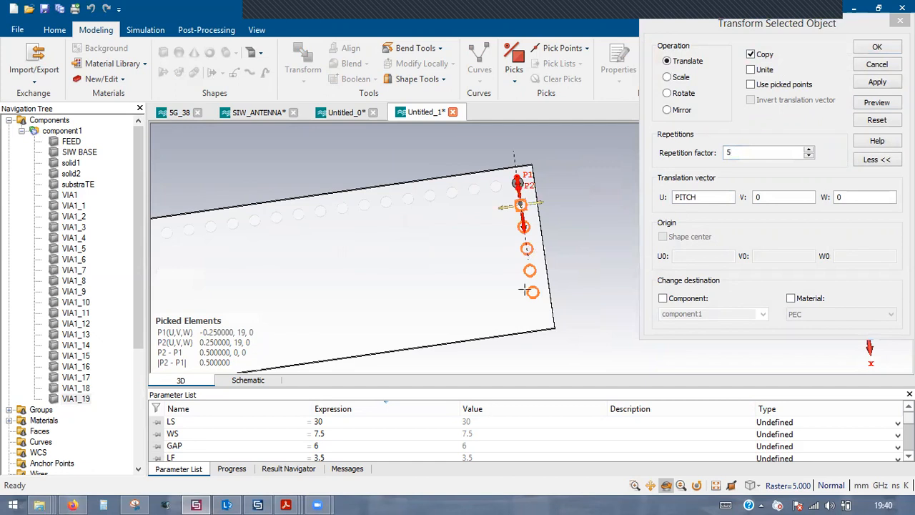
left_click(809, 150)
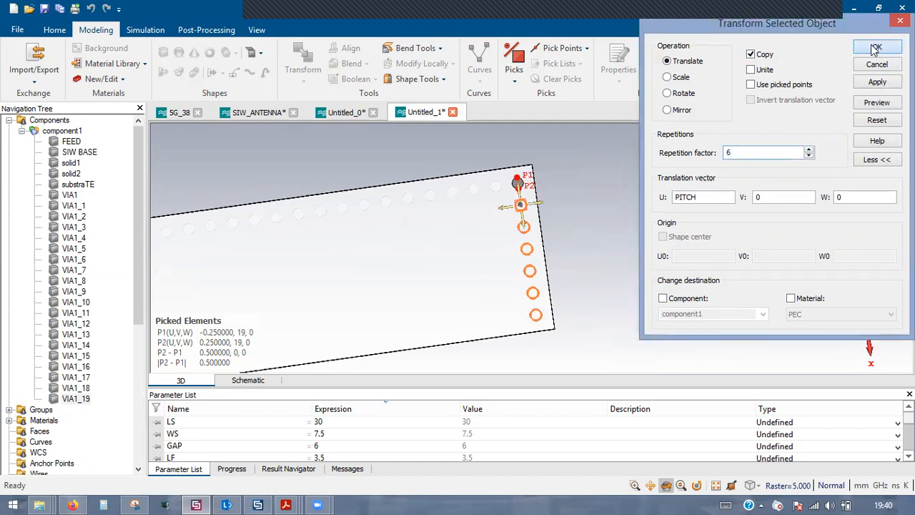
left_click(886, 45)
- Pick the two opposite rim points along the V axis on the last via of the short row and start transforming that via
scroll(729, 239, "down", 4)
scroll(669, 272, "up", 4)
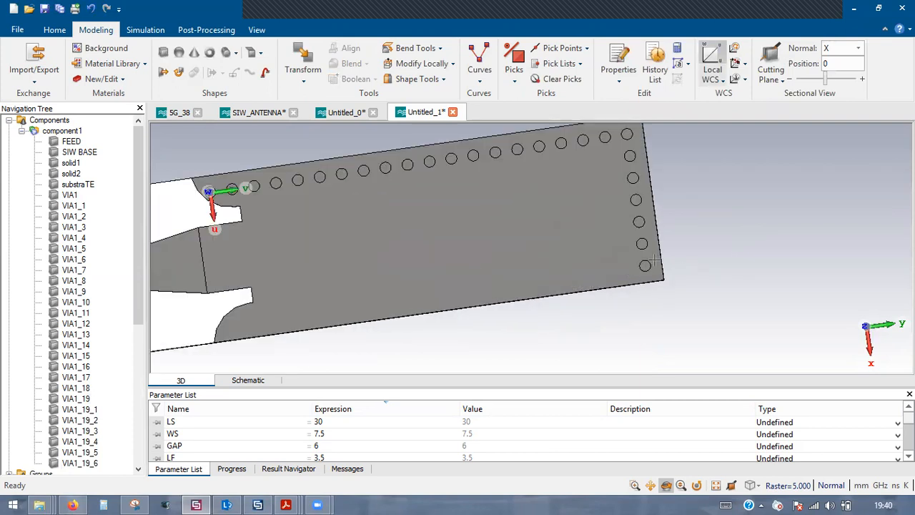
key("p")
left_click(645, 264)
key("p")
left_click(643, 265)
key("ctrl+t")
scroll(511, 235, "down", 3)
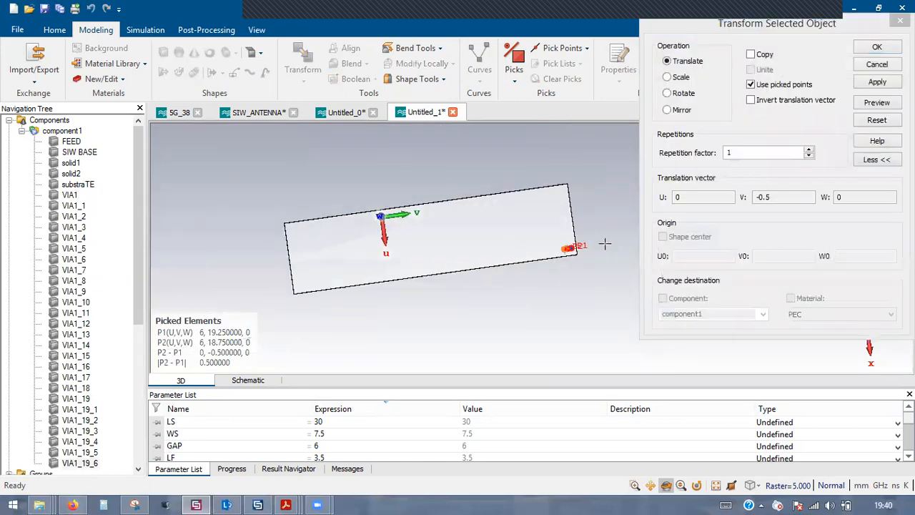
- Set up a copying translation of the second corner via without picked points, using V offset -PITCH
scroll(604, 244, "up", 2)
left_click(764, 86)
left_click(767, 198)
key("BackSpace")
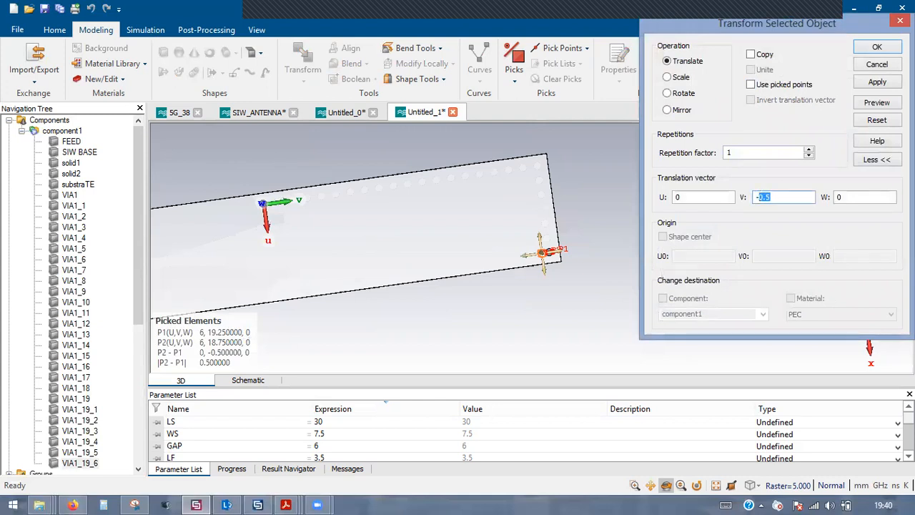
type("PITCH")
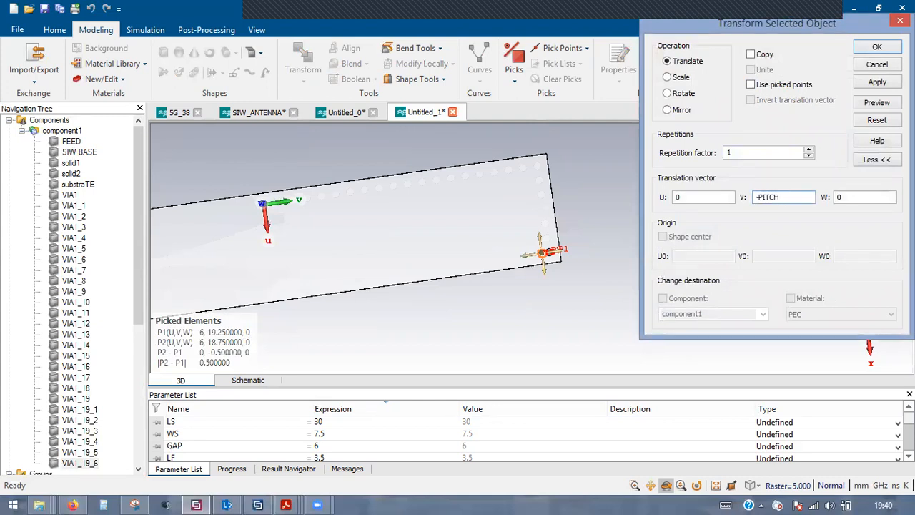
left_click(762, 55)
- Set the repetition factor to 19 and create the row of via copies back along the opposite long edge
left_click(810, 150)
left_click(810, 150)
left_click(809, 151)
left_click(809, 150)
double_click(811, 149)
double_click(810, 150)
left_click(810, 150)
left_click(811, 149)
left_click(811, 149)
left_click(811, 150)
left_click(810, 150)
left_click(811, 150)
left_click(810, 150)
left_click(435, 300)
scroll(435, 301, "down", 4)
scroll(362, 315, "up", 6)
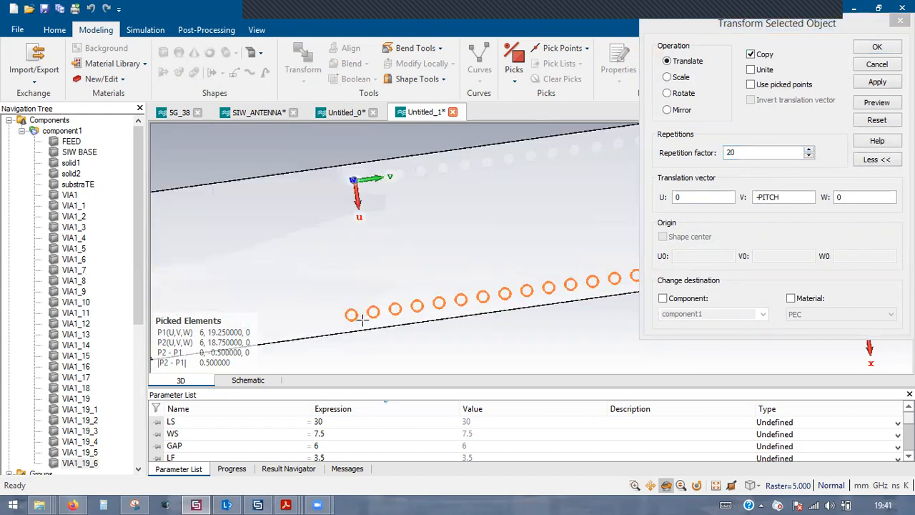
scroll(363, 320, "up", 2)
left_click_drag(384, 292, 509, 212)
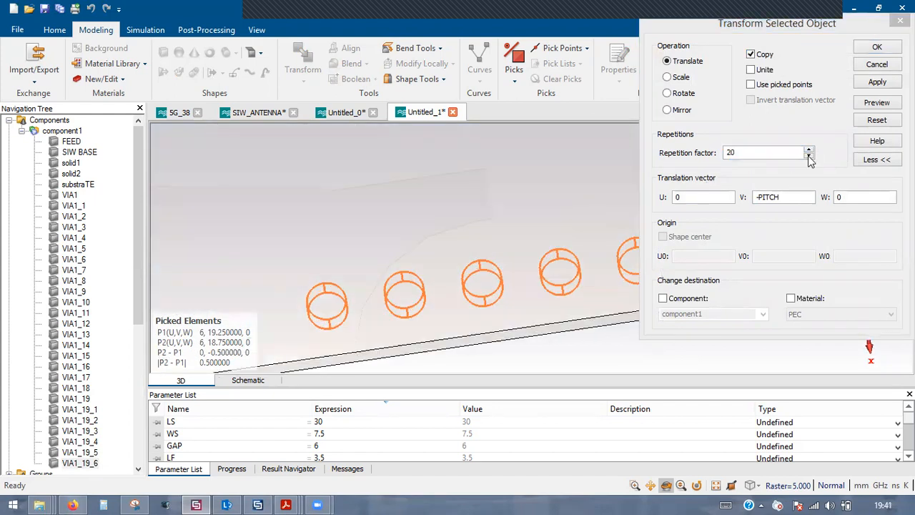
left_click(810, 157)
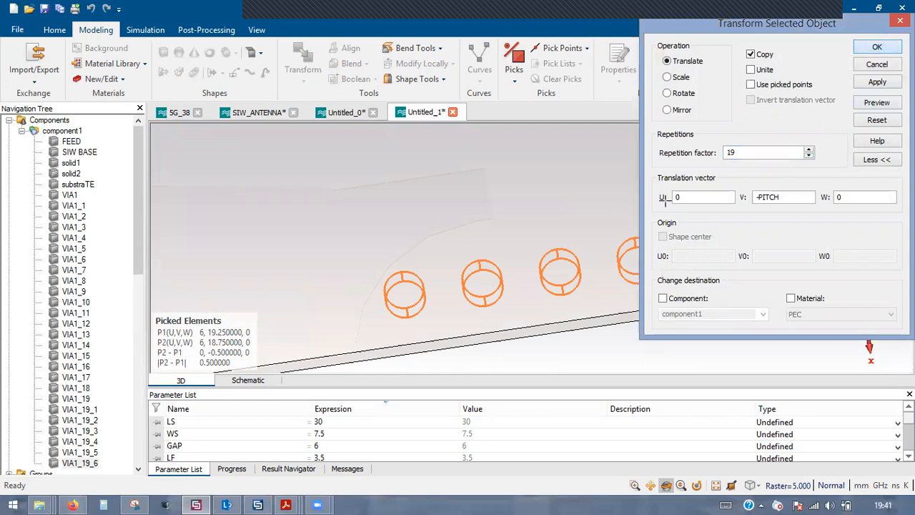
key("Return")
scroll(642, 339, "down", 7)
double_click(616, 304)
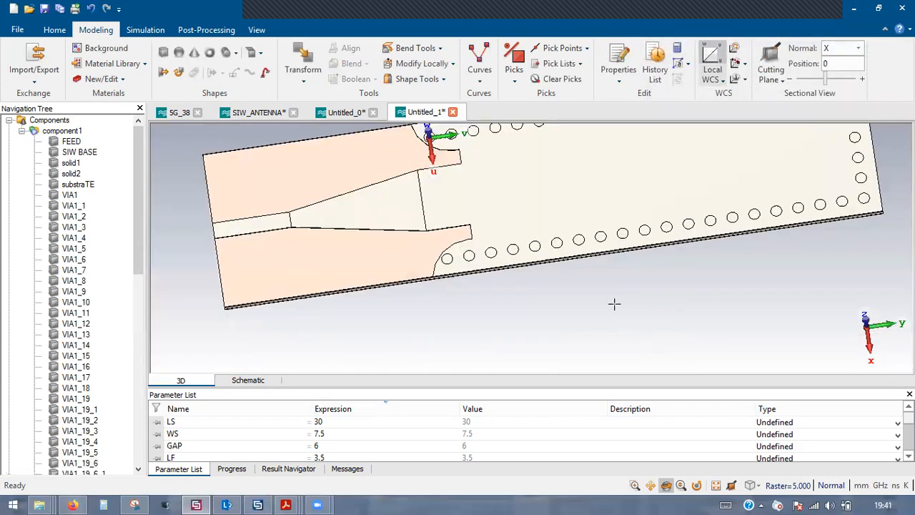
scroll(615, 304, "down", 4)
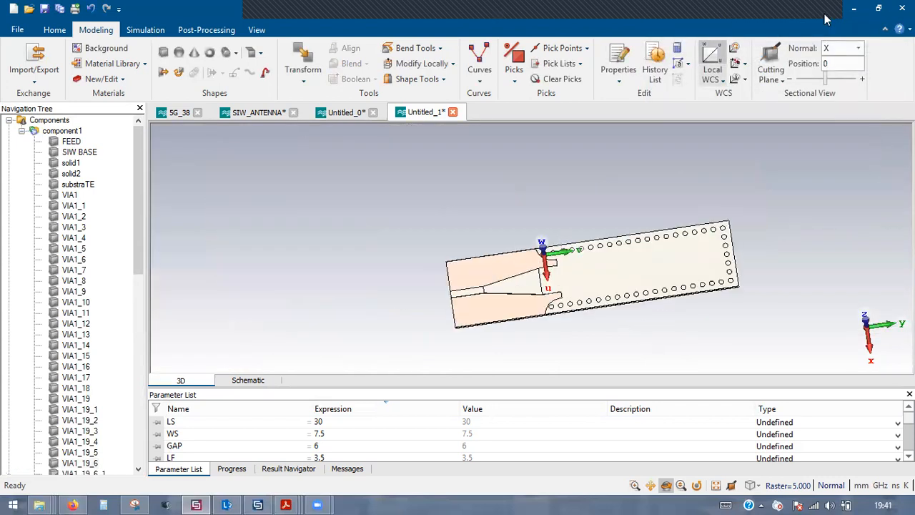